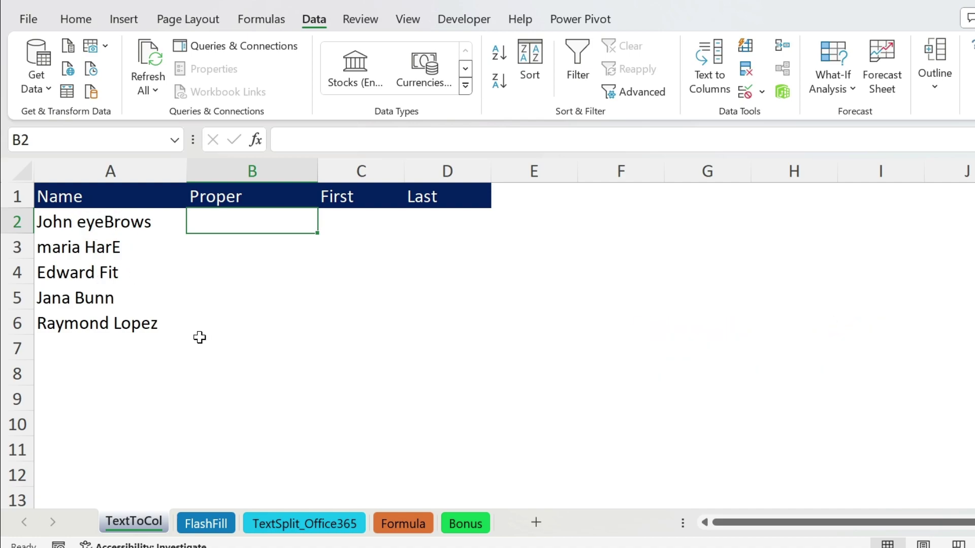
- Enter =PROPER(A2) in B2 and fill it down to B6 to proper-case all five names
{"action": "type", "text": "="}
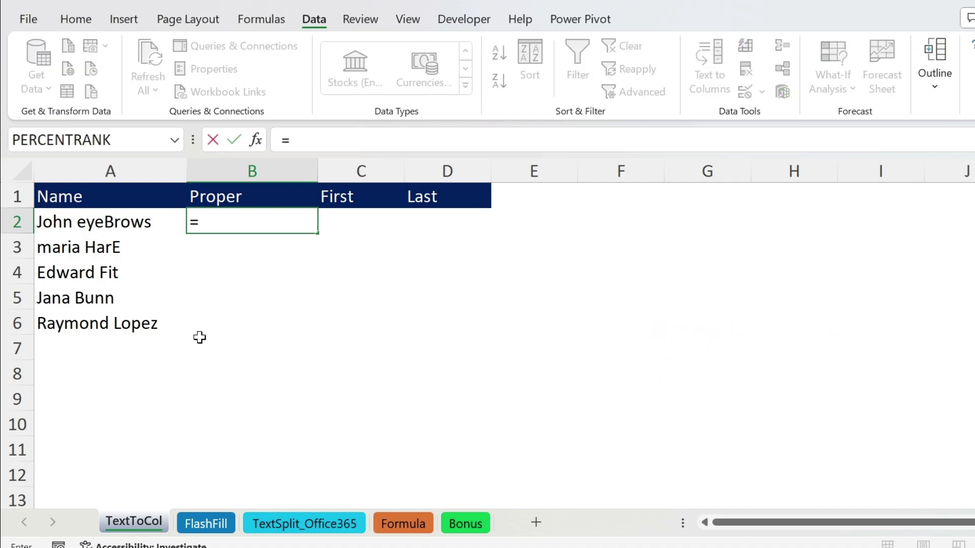
{"action": "type", "text": "proper("}
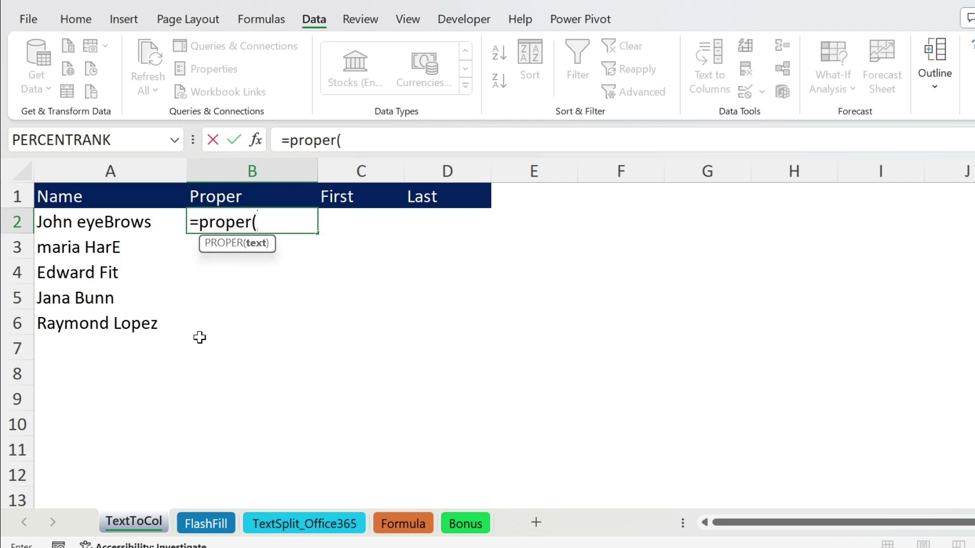
{"action": "left_click", "coordinate": [112, 222]}
{"action": "type", "text": ")"}
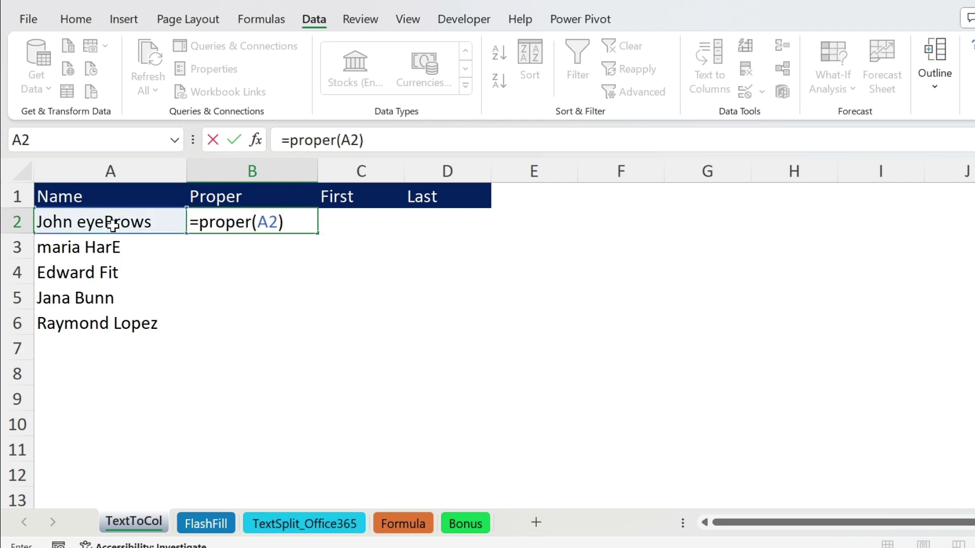
{"action": "key", "text": "Return"}
{"action": "left_click", "coordinate": [279, 213]}
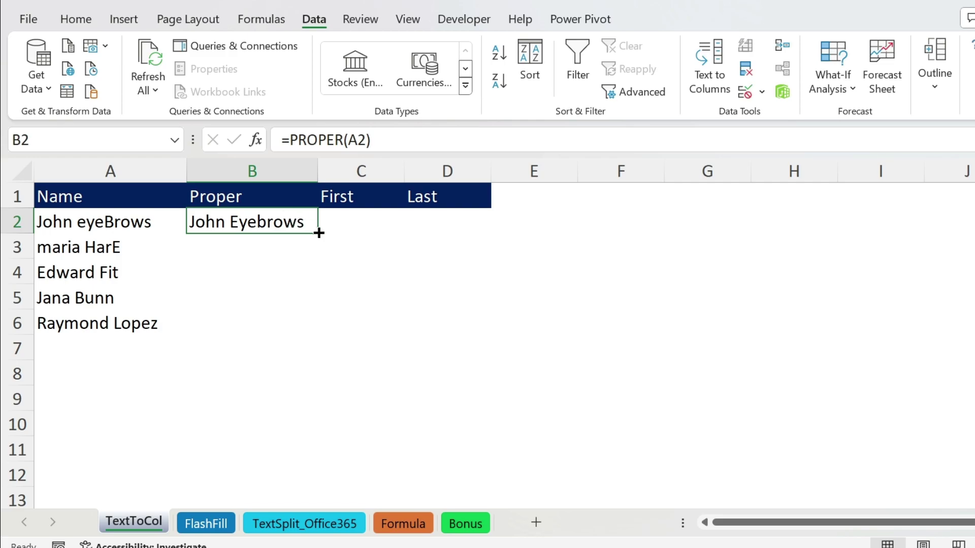
{"action": "double_click", "coordinate": [319, 233]}
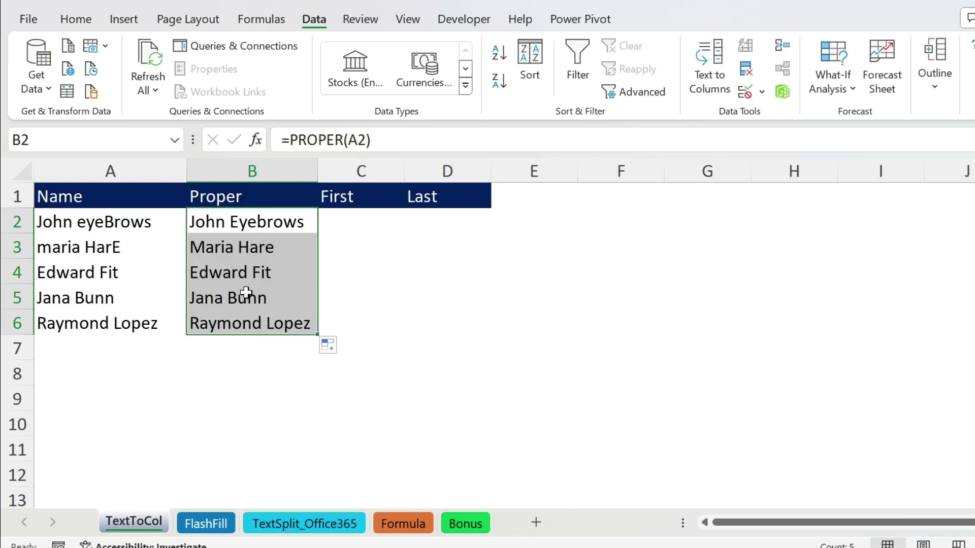
- Paste the B2:B6 names into C2 as values only via Paste Special, then select C2:C6
{"action": "key", "text": "ctrl+c"}
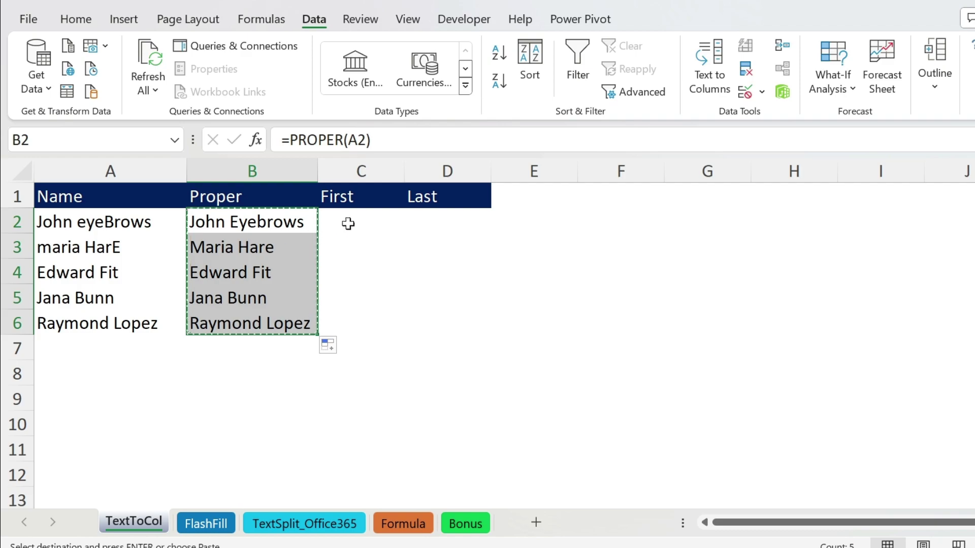
{"action": "left_click", "coordinate": [348, 223]}
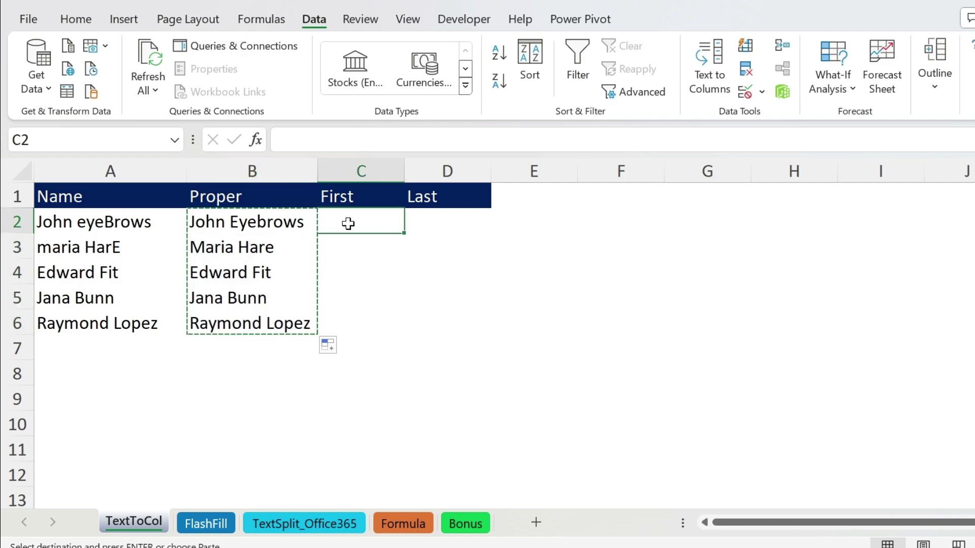
{"action": "left_click", "coordinate": [73, 18]}
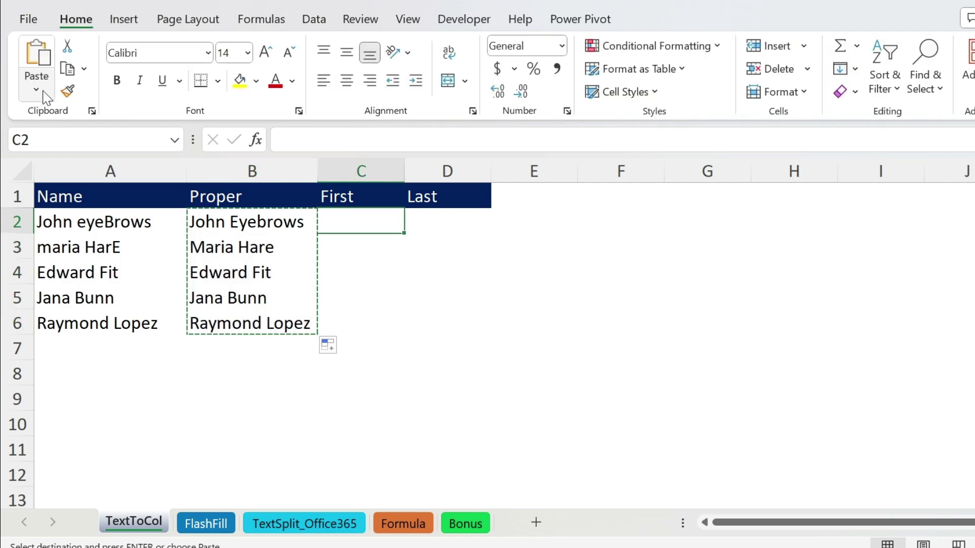
{"action": "left_click", "coordinate": [46, 94]}
{"action": "left_click", "coordinate": [72, 300]}
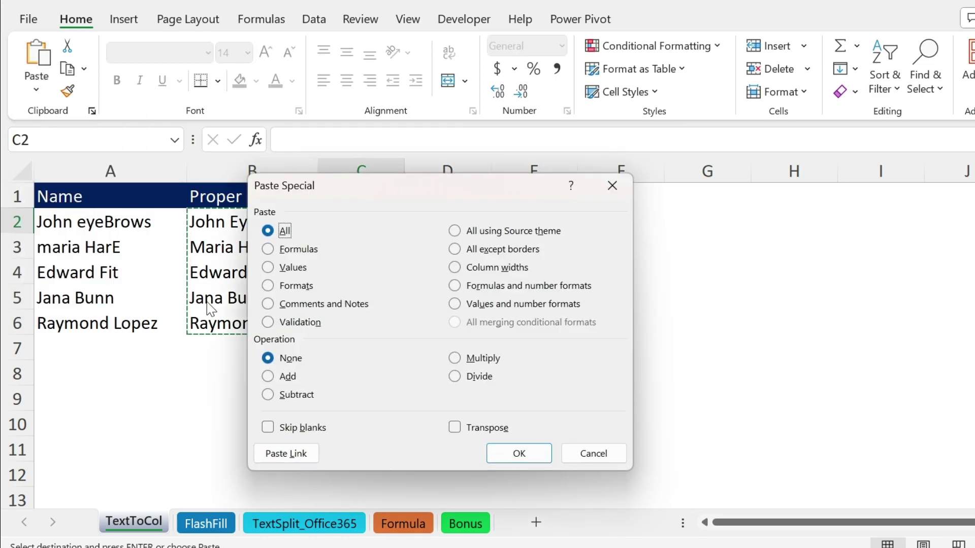
{"action": "left_click", "coordinate": [275, 267]}
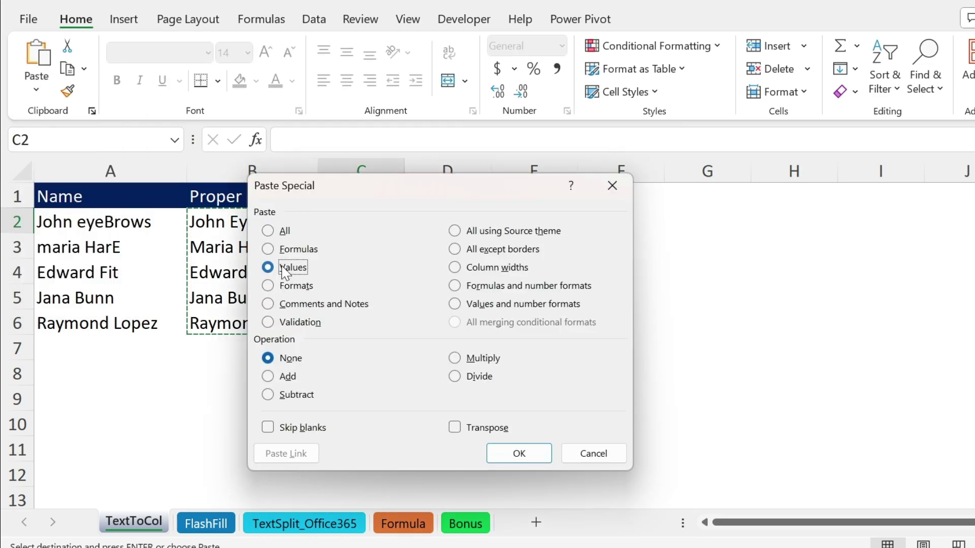
{"action": "left_click", "coordinate": [539, 456]}
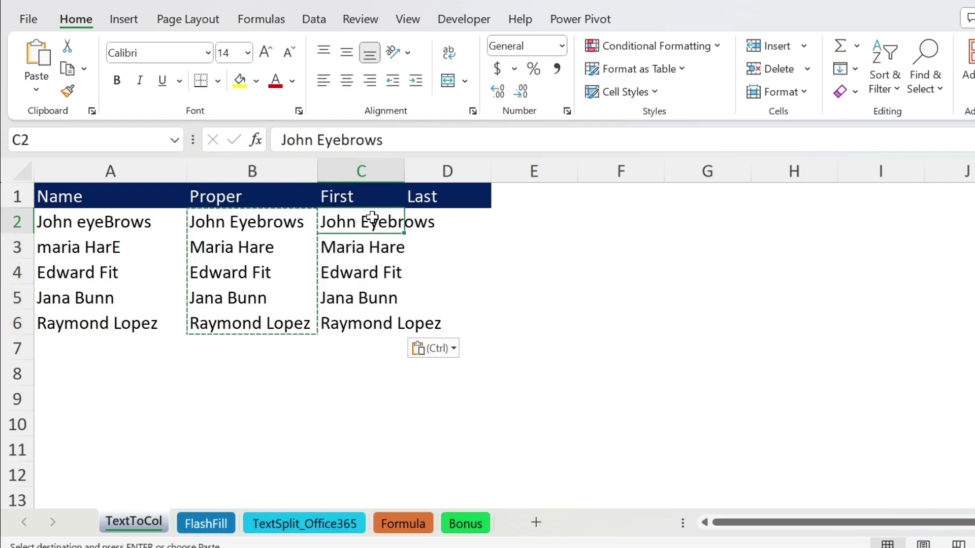
{"action": "left_click_drag", "start_coordinate": [372, 218], "coordinate": [382, 318]}
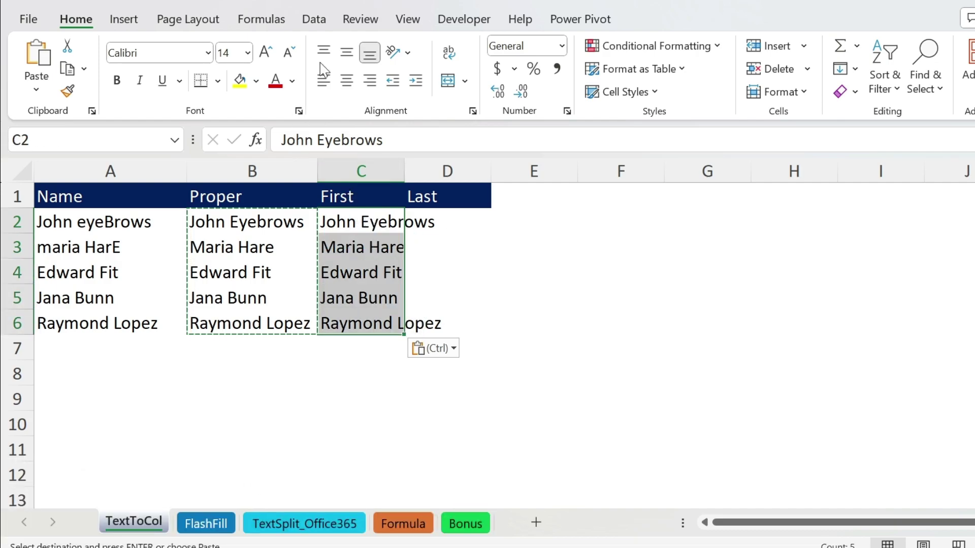
{"action": "left_click", "coordinate": [314, 20]}
- Split C2:C6 at spaces with Text to Columns (Delimited, Space), sending surnames into D2:D6
{"action": "left_click", "coordinate": [709, 63]}
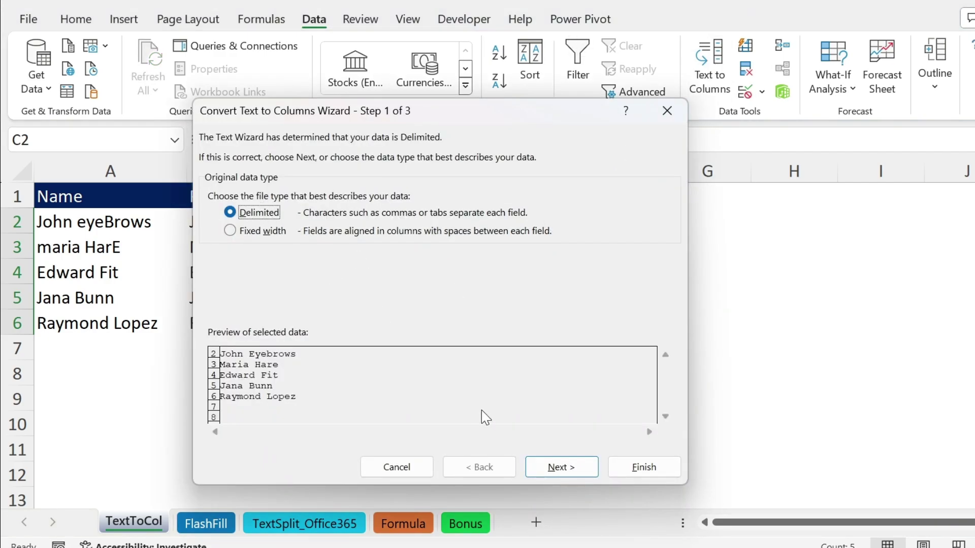
{"action": "left_click", "coordinate": [547, 466]}
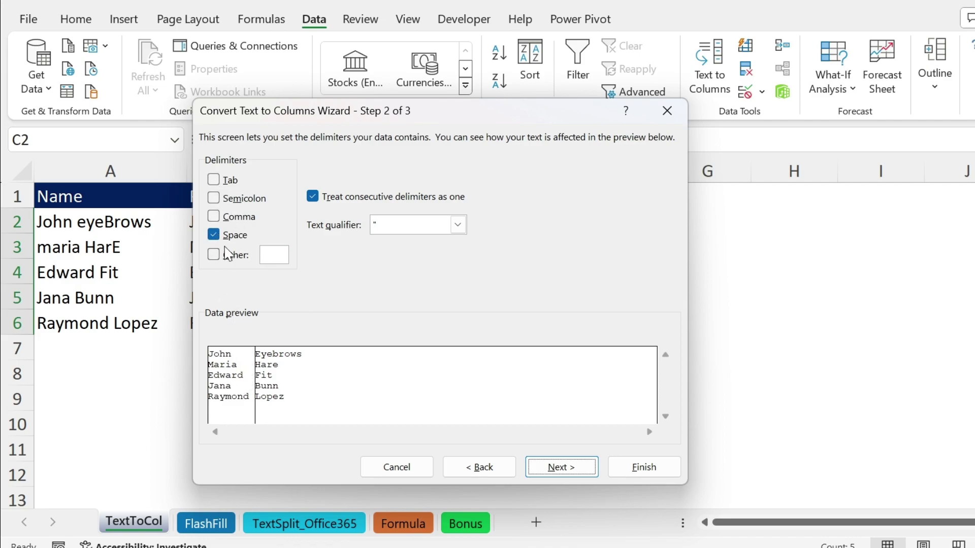
{"action": "left_click", "coordinate": [213, 234]}
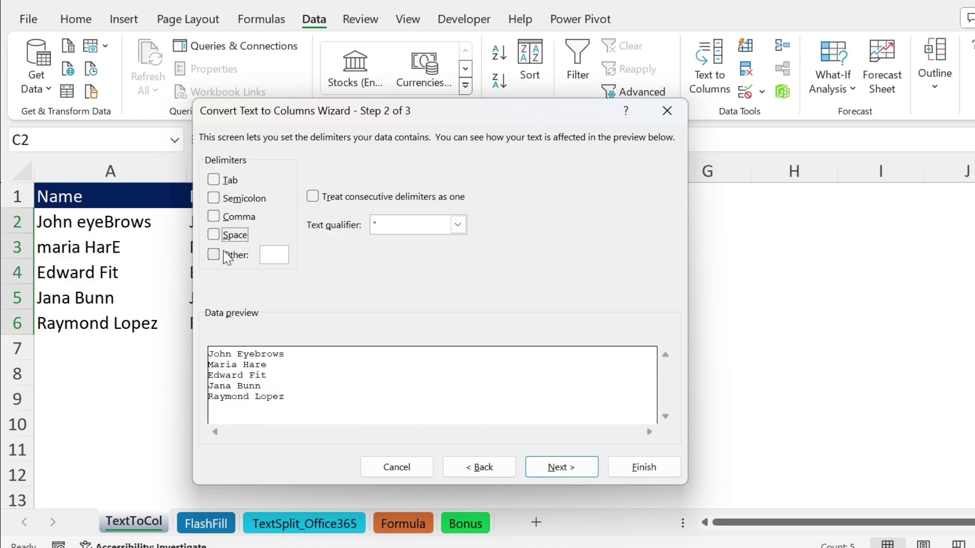
{"action": "left_click", "coordinate": [215, 241]}
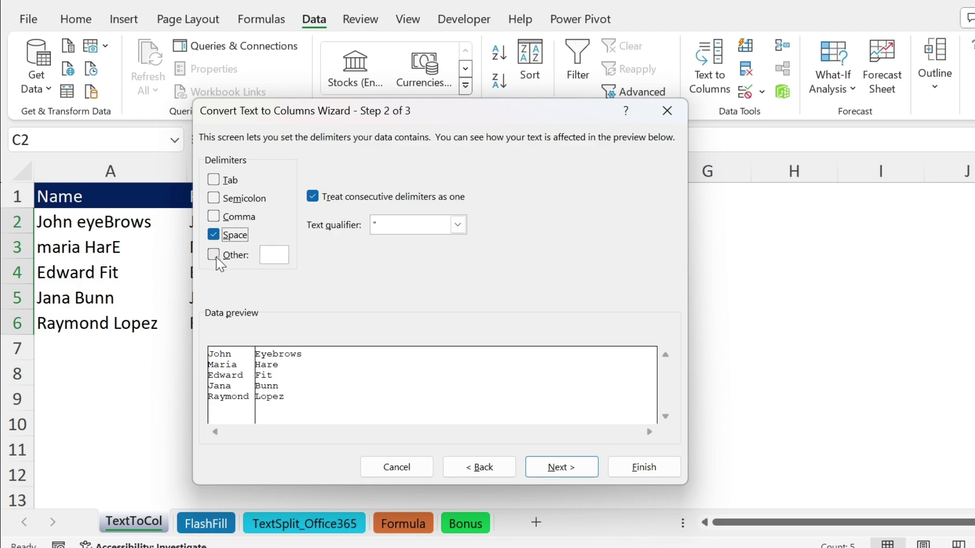
{"action": "left_click", "coordinate": [552, 477]}
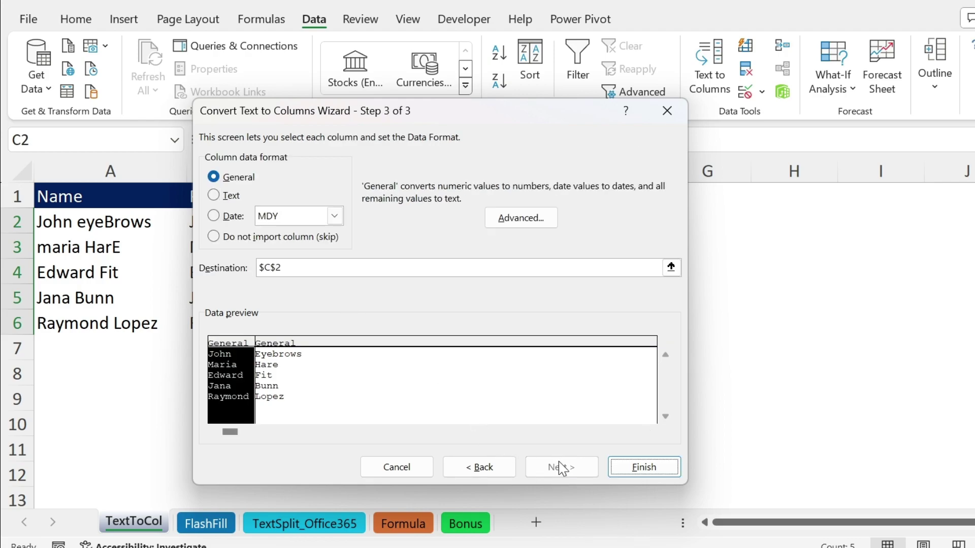
{"action": "left_click", "coordinate": [617, 473]}
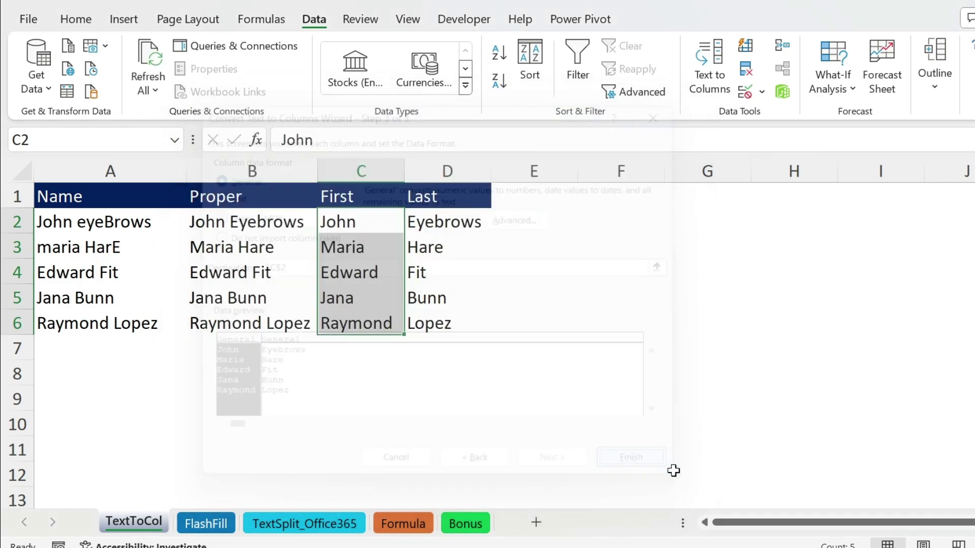
- On the FlashFill sheet, enter John in B2 and Flash Fill the remaining first names
{"action": "left_click", "coordinate": [427, 223]}
{"action": "left_click", "coordinate": [332, 226]}
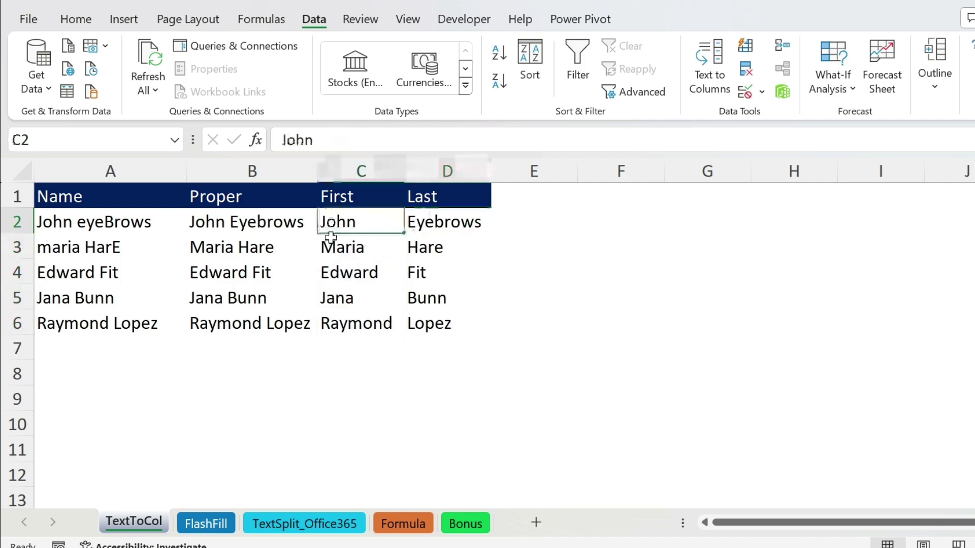
{"action": "left_click", "coordinate": [206, 524]}
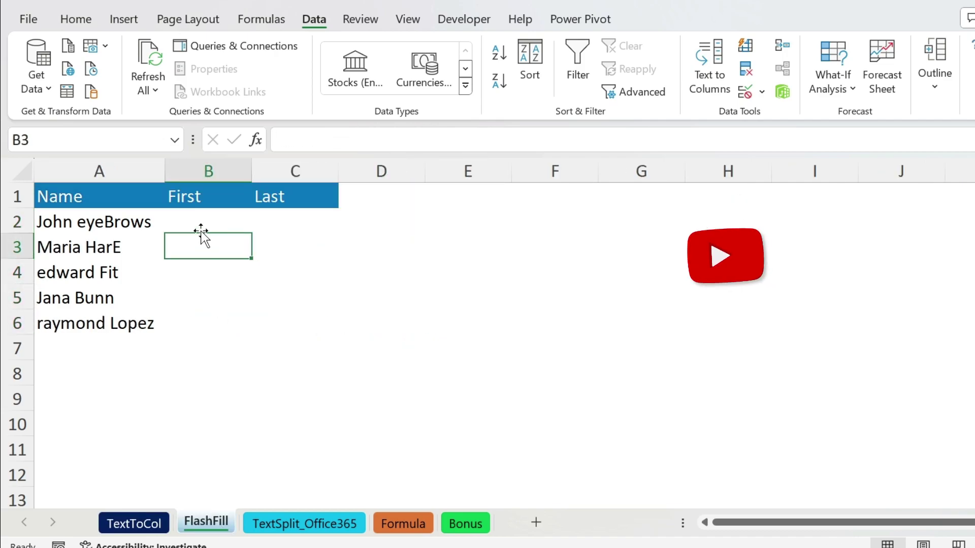
{"action": "left_click", "coordinate": [199, 221]}
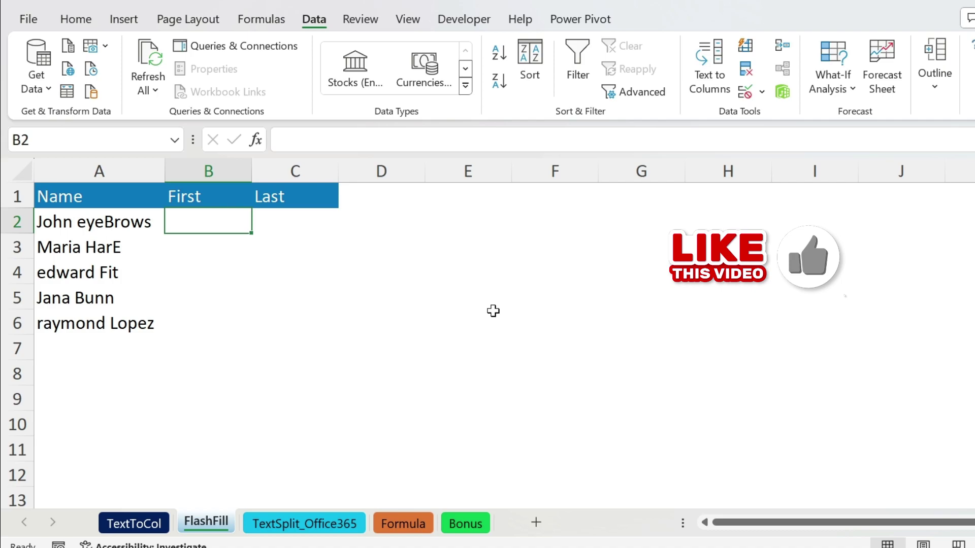
{"action": "type", "text": "John"}
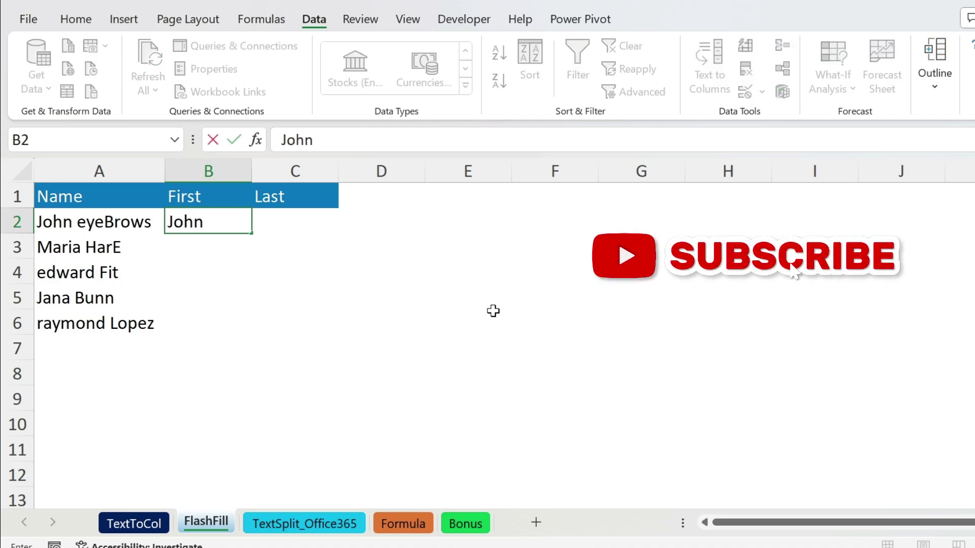
{"action": "key", "text": "Return"}
{"action": "key", "text": "ctrl+e"}
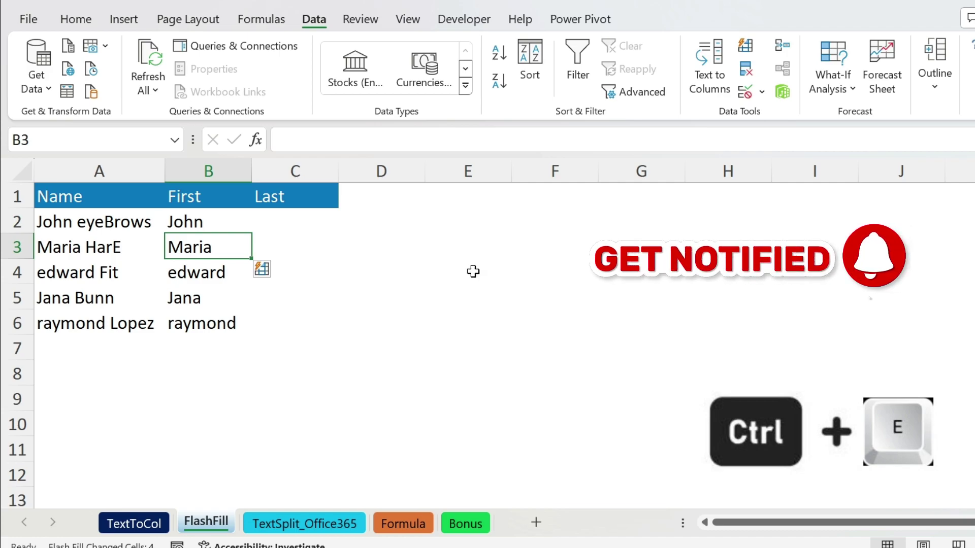
- Retype B4 as Edward so Flash Fill capitalises Edward and Raymond
{"action": "left_click", "coordinate": [180, 272]}
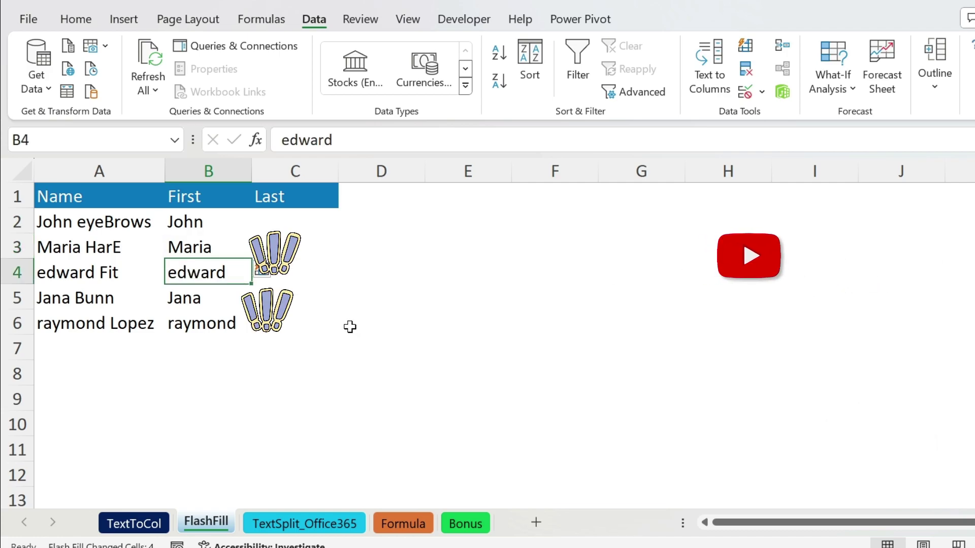
{"action": "type", "text": "Edwa"}
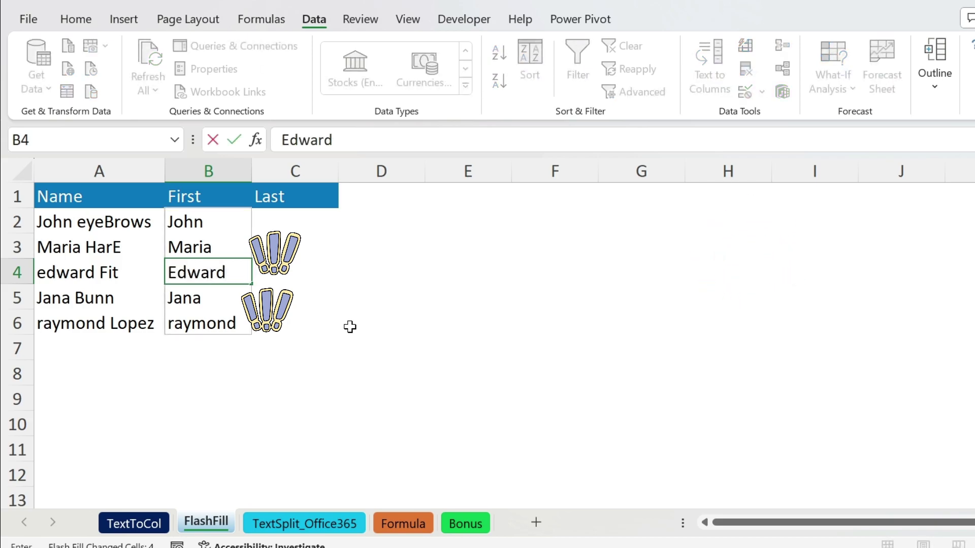
{"action": "key", "text": "Return"}
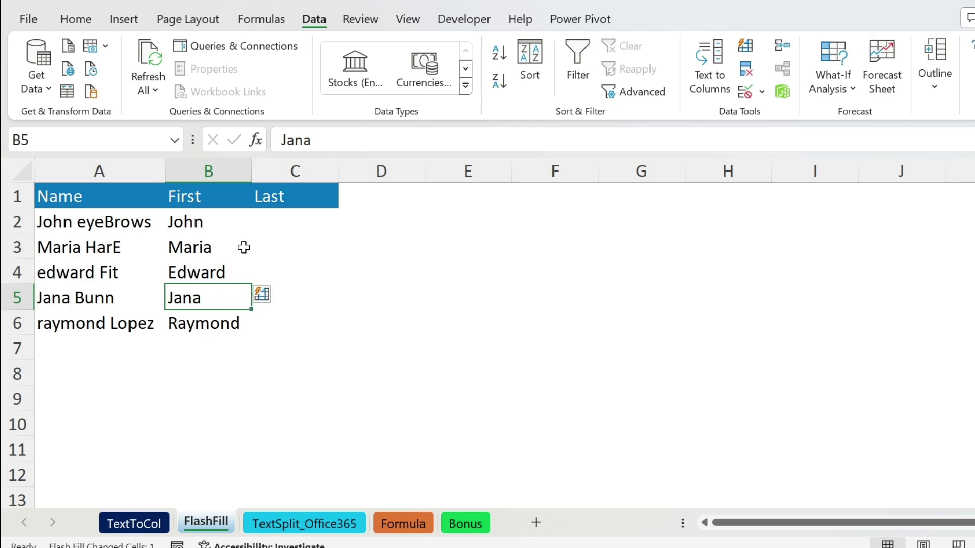
{"action": "left_click", "coordinate": [285, 216]}
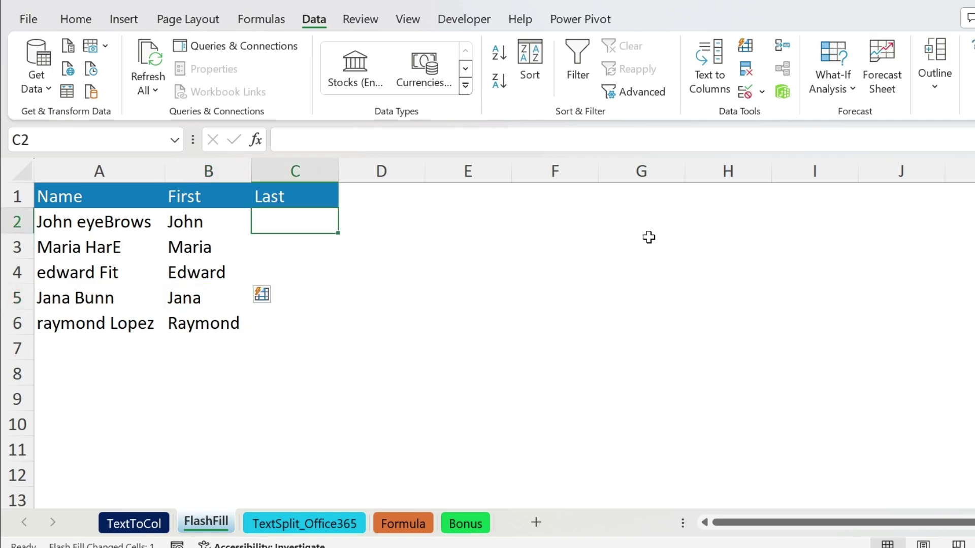
- Enter Eyebrows in C2, Flash Fill the surnames, and correct rows 3 and 4 to Hare and Fit
{"action": "type", "text": "Eyebrows"}
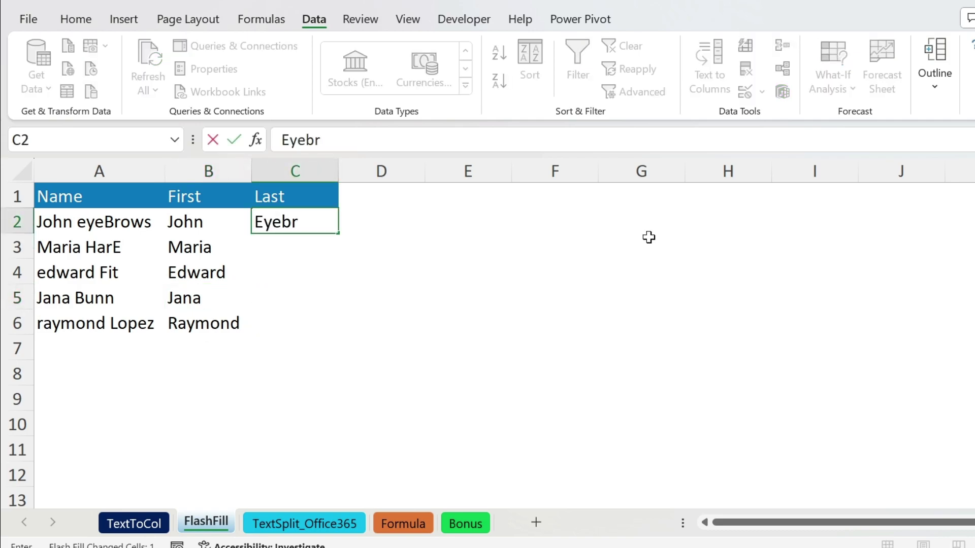
{"action": "key", "text": "Return"}
{"action": "key", "text": "ctrl+e"}
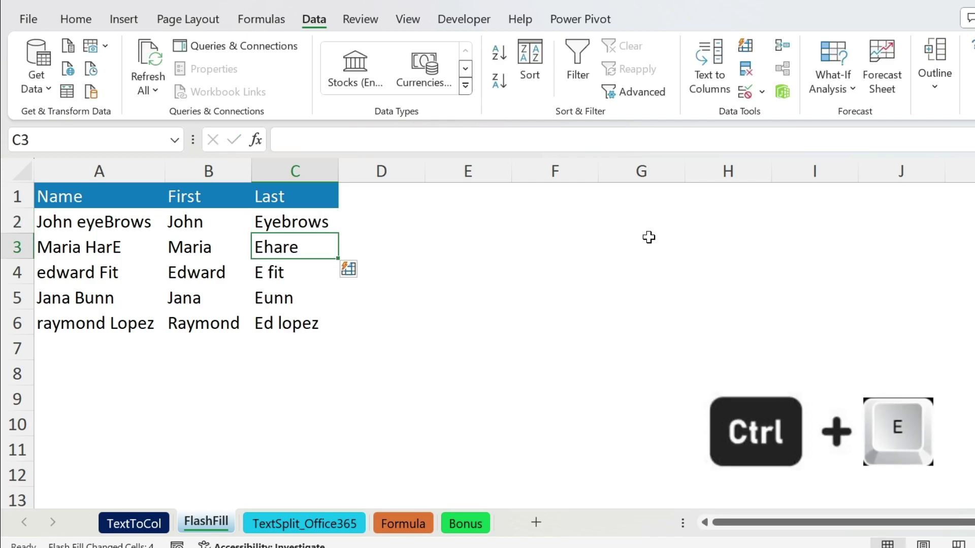
{"action": "type", "text": "Hare"}
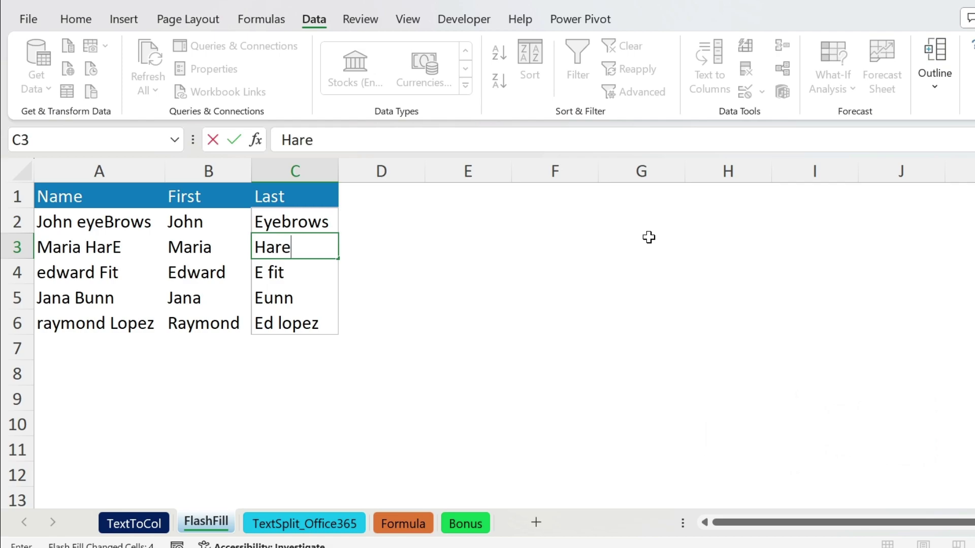
{"action": "key", "text": "Return"}
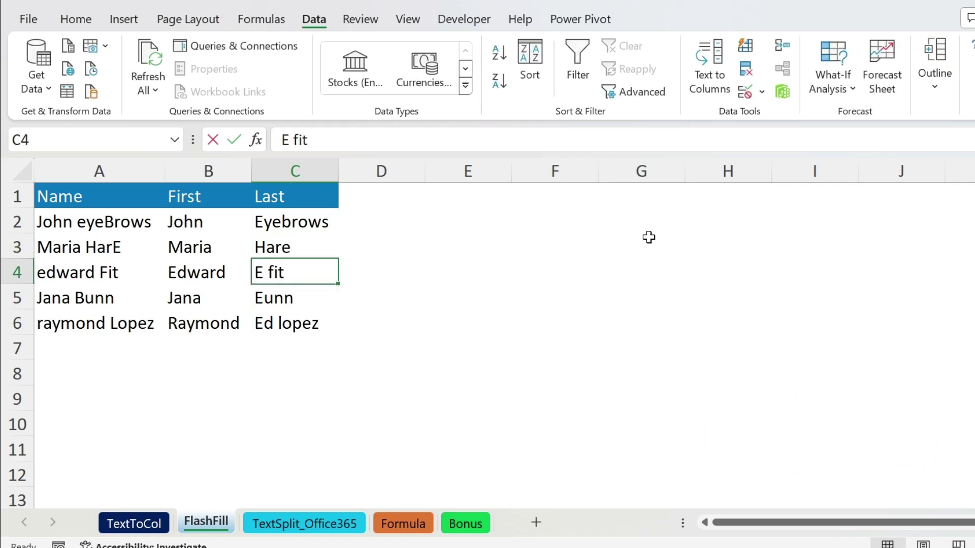
{"action": "type", "text": "Fit"}
{"action": "key", "text": "Return"}
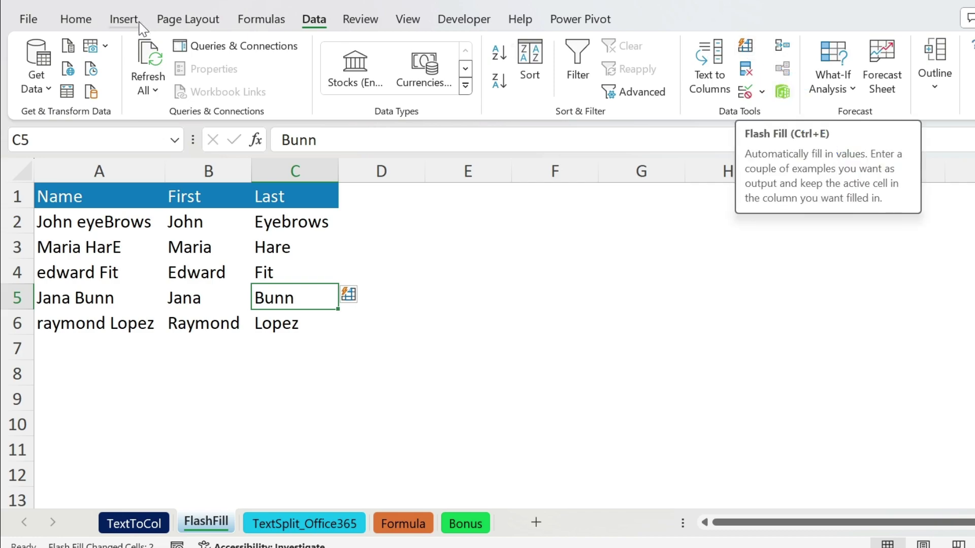
- Rerun Flash Fill on the Last column from Home > Fill
{"action": "left_click", "coordinate": [76, 19]}
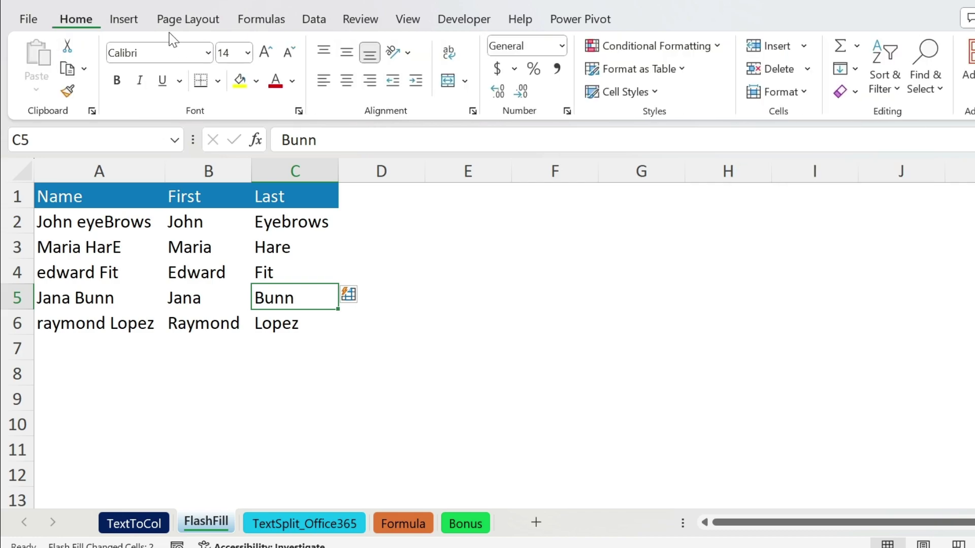
{"action": "left_click", "coordinate": [845, 68]}
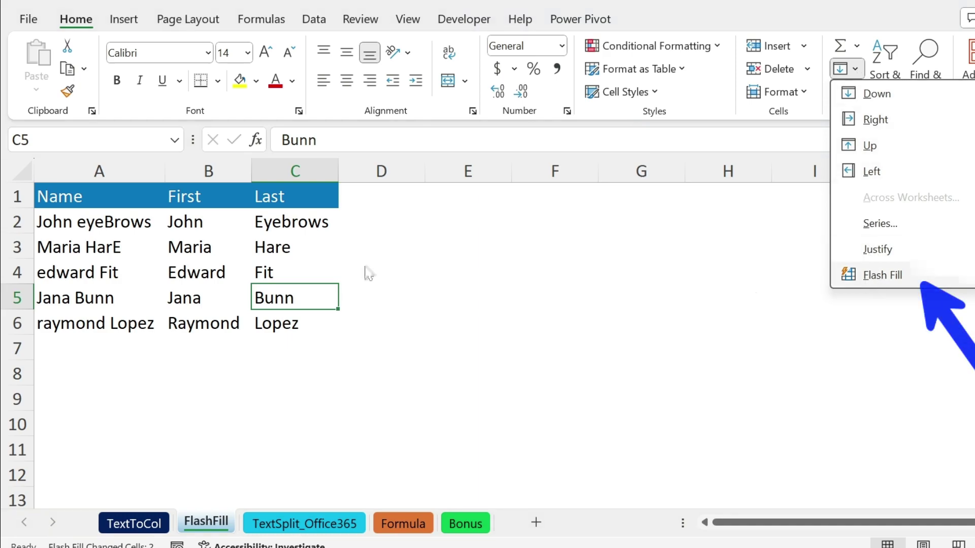
{"action": "left_click", "coordinate": [874, 278]}
{"action": "left_click", "coordinate": [303, 526]}
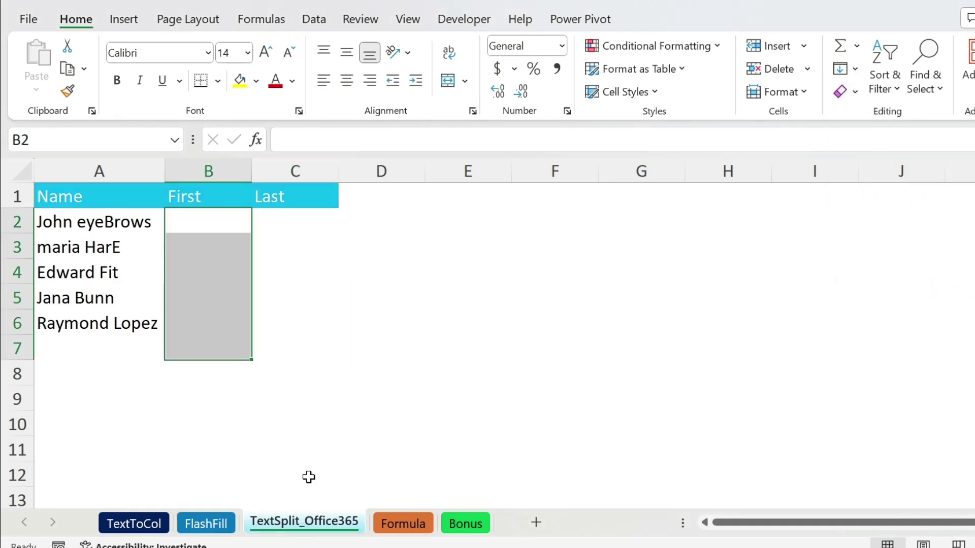
- Enter =TEXTSPLIT(A2," ") in B2 so the first and last name spill across
{"action": "left_click", "coordinate": [208, 219]}
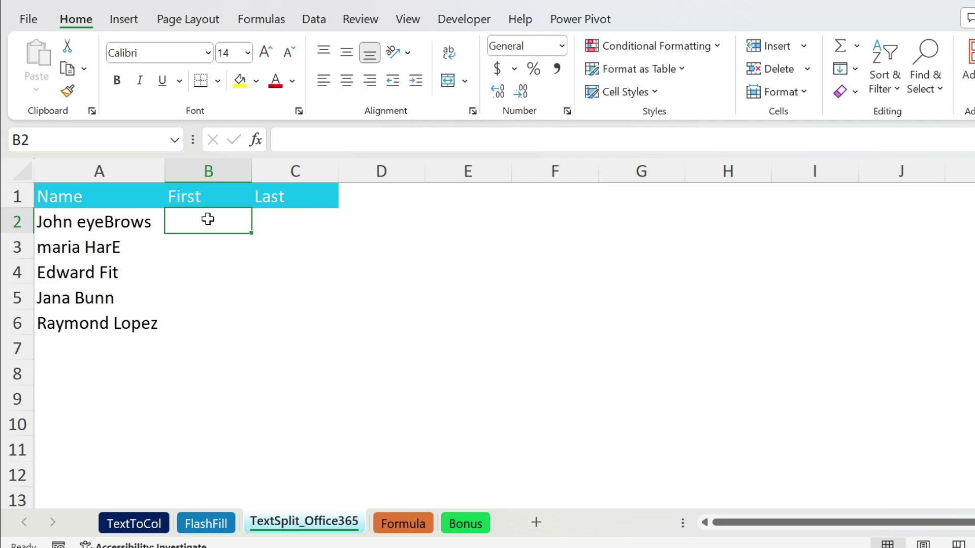
{"action": "type", "text": "=te"}
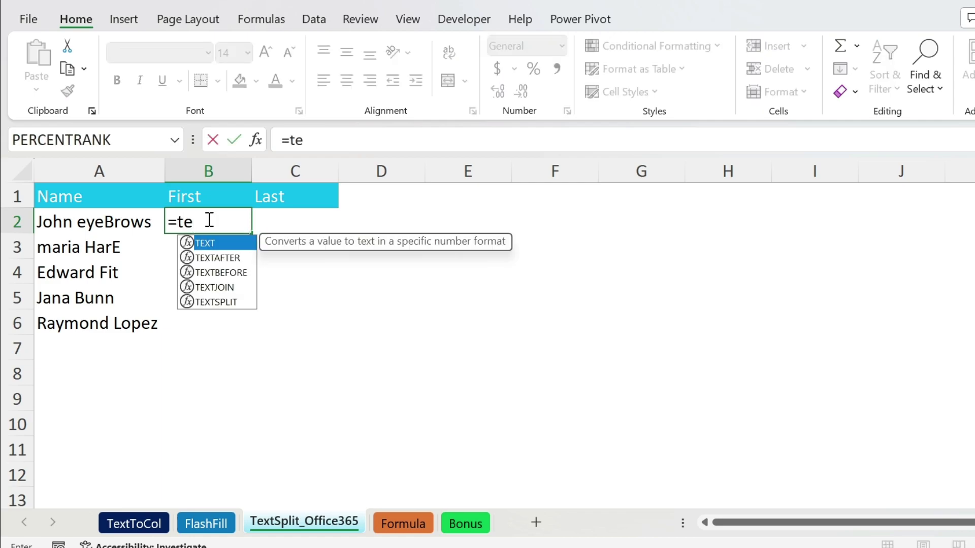
{"action": "type", "text": "xtsplit("}
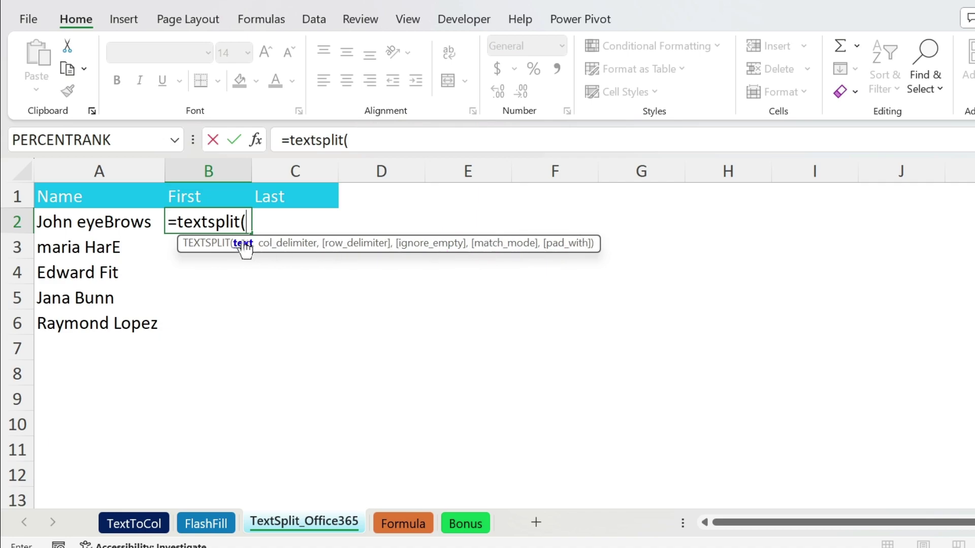
{"action": "left_click", "coordinate": [118, 223]}
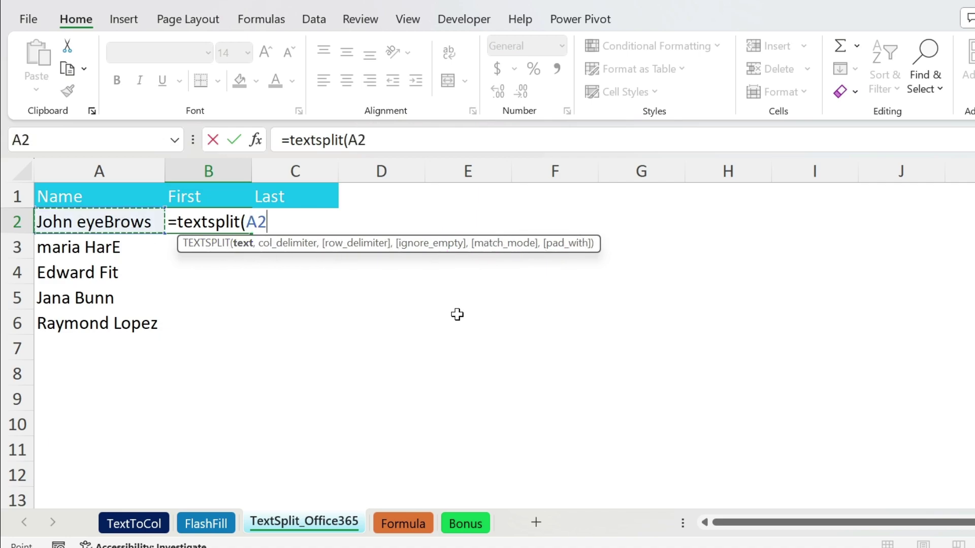
{"action": "type", "text": ","}
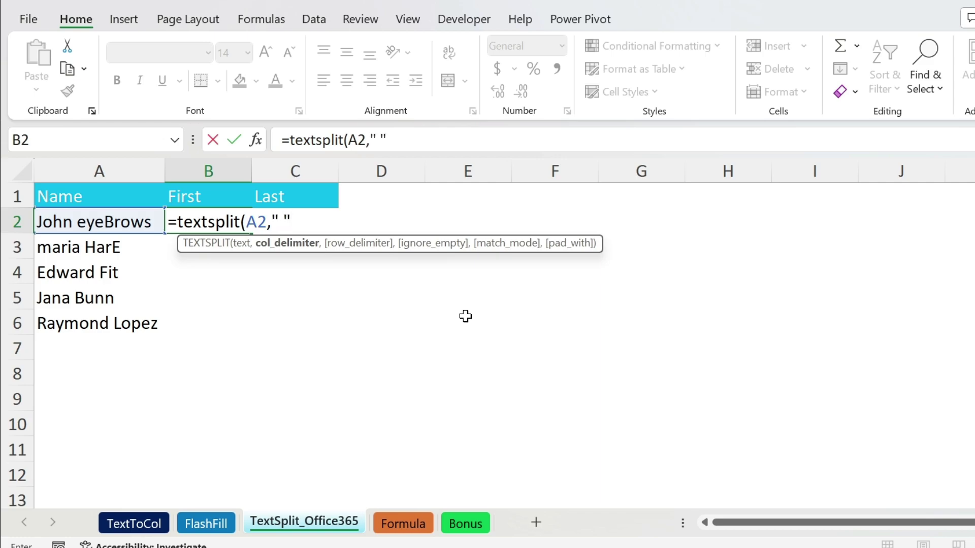
{"action": "type", "text": "\" \")"}
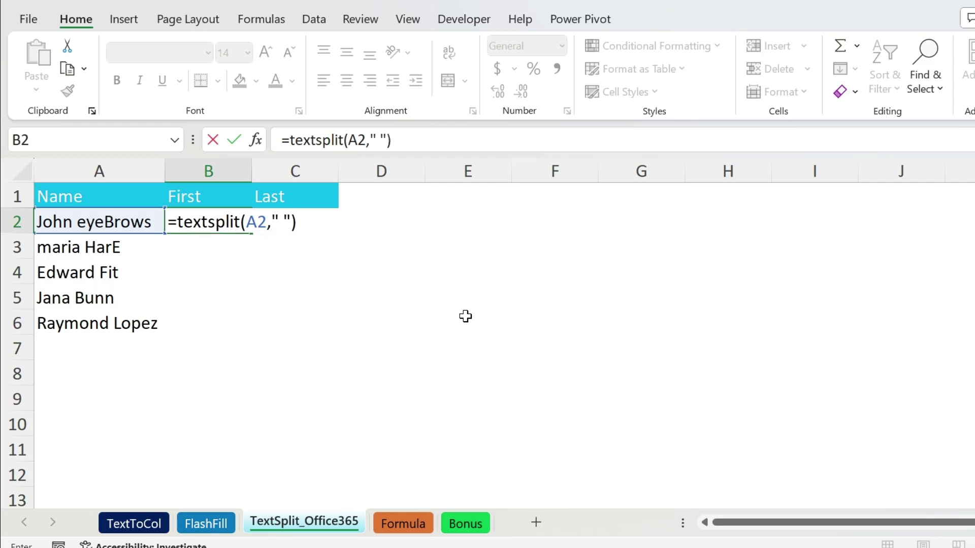
{"action": "key", "text": "Return"}
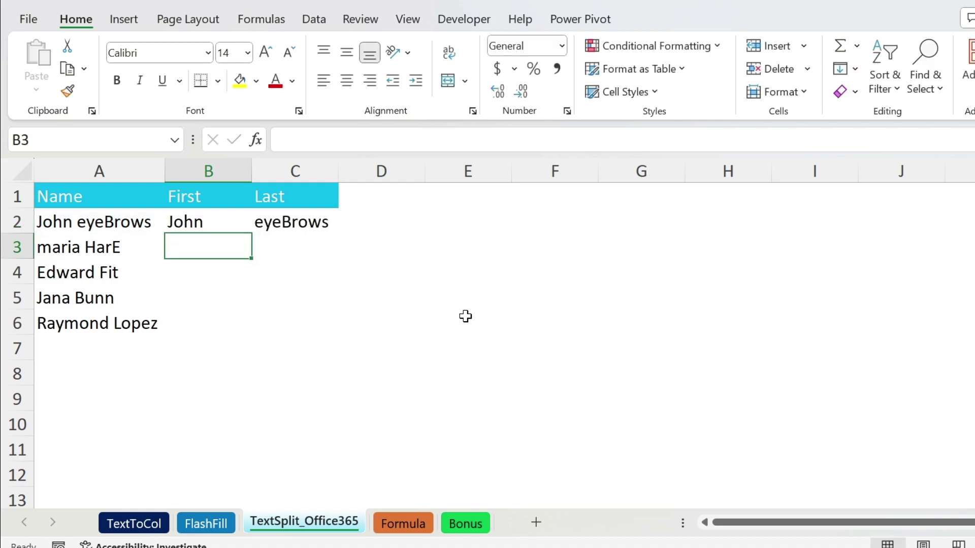
- Wrap B2's formula as =PROPER(TEXTSPLIT(A2," ")) and fill it down to B6
{"action": "left_click", "coordinate": [191, 219]}
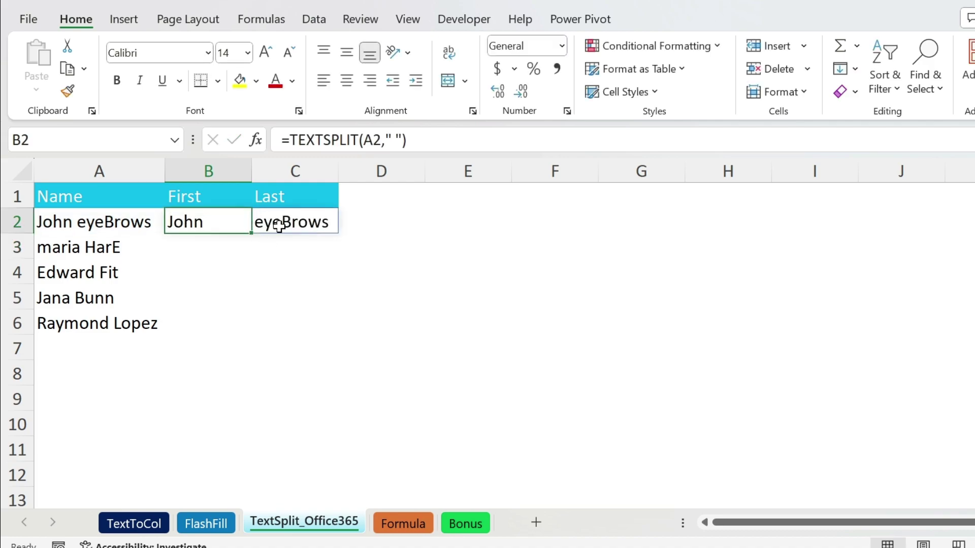
{"action": "left_click", "coordinate": [291, 138]}
{"action": "type", "text": "proper("}
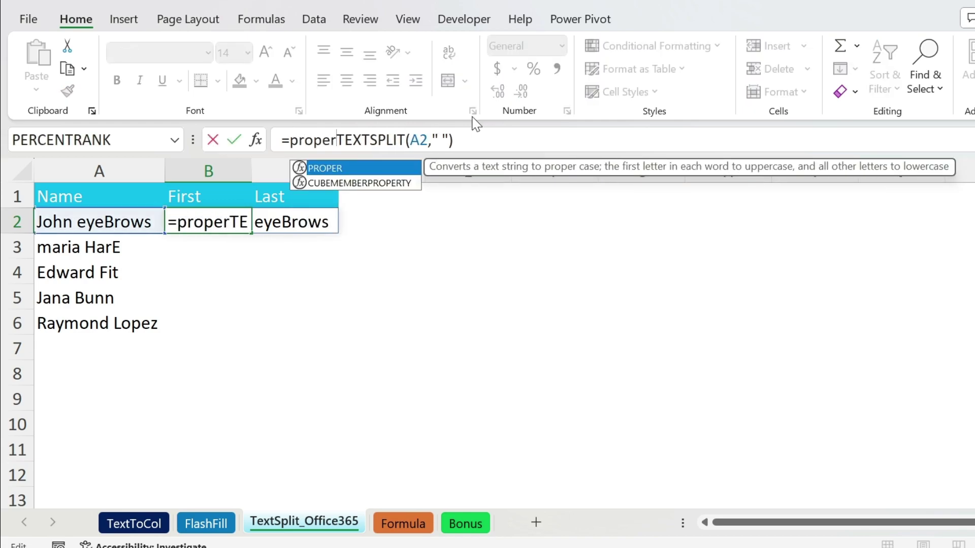
{"action": "left_click", "coordinate": [475, 140]}
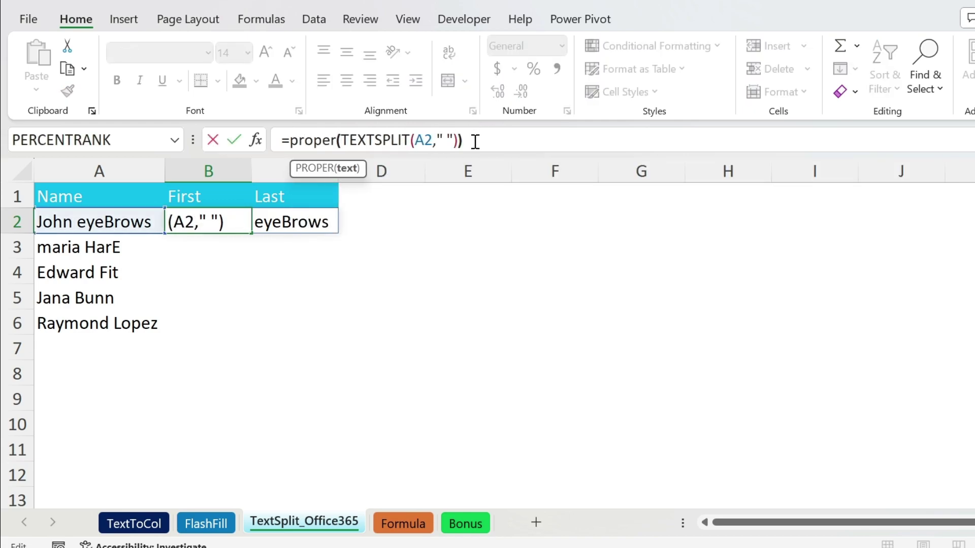
{"action": "type", "text": ")"}
{"action": "key", "text": "Return"}
{"action": "left_click", "coordinate": [235, 230]}
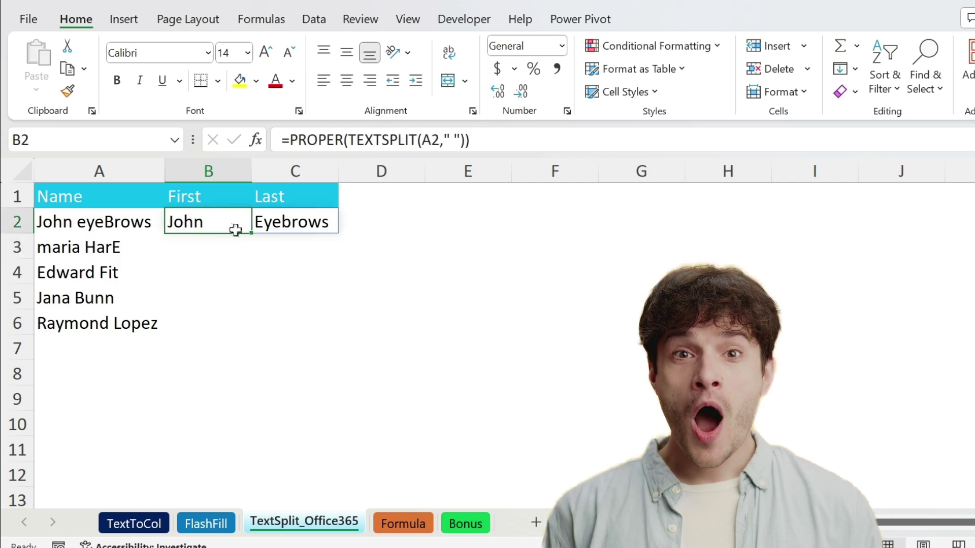
{"action": "left_click_drag", "start_coordinate": [251, 232], "coordinate": [248, 333]}
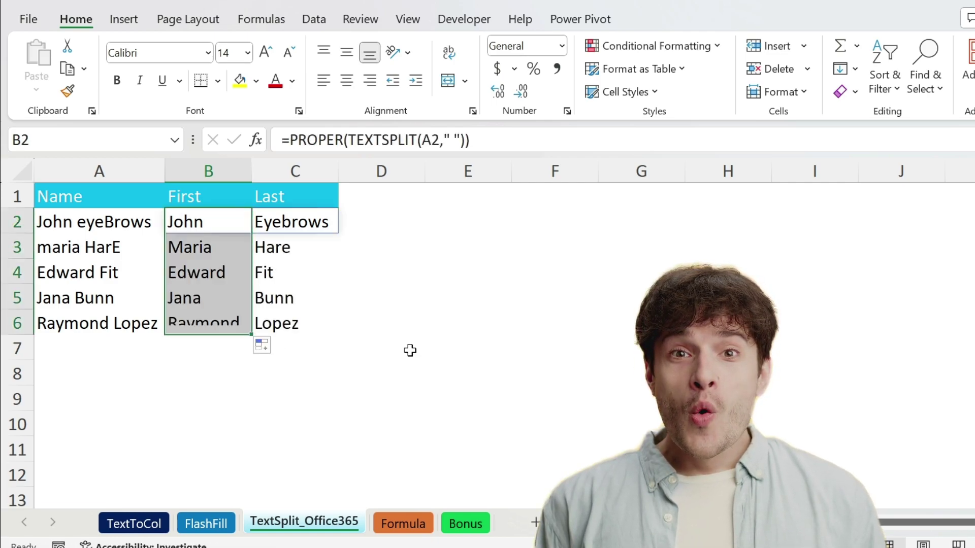
{"action": "left_click", "coordinate": [405, 525]}
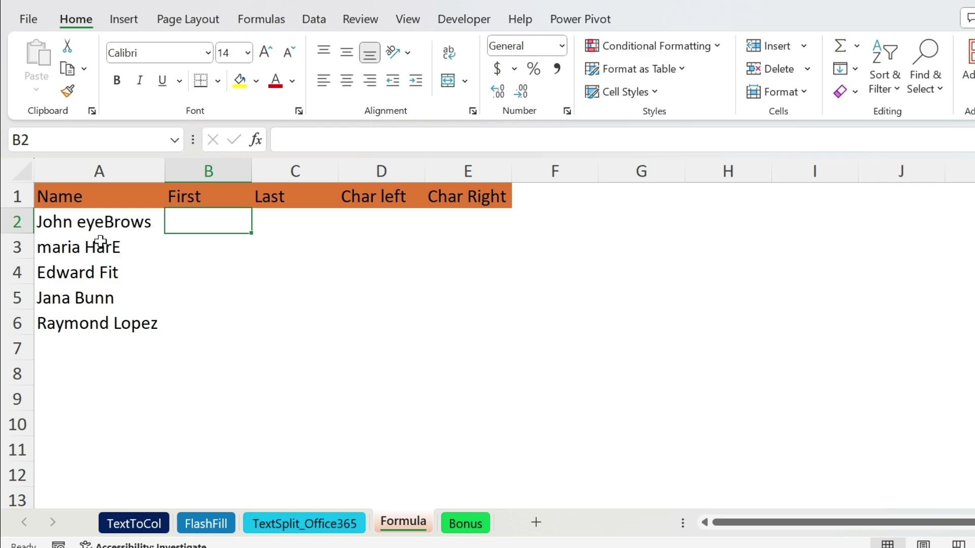
- Enter =LEFT(A2,4) in B2 and fill it down to B6, giving John, mari, Edwa, Jana, Raym
{"action": "type", "text": "=left("}
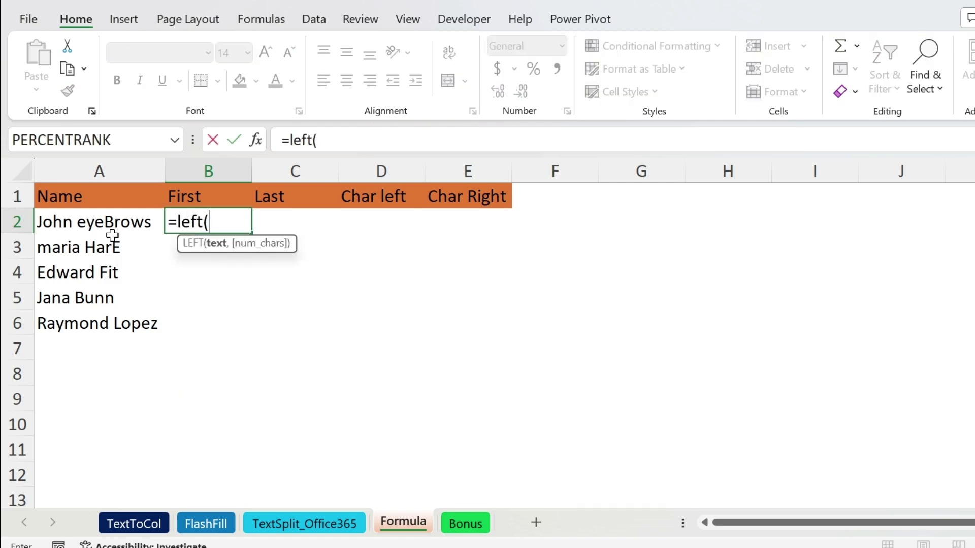
{"action": "left_click", "coordinate": [98, 222]}
{"action": "type", "text": ","}
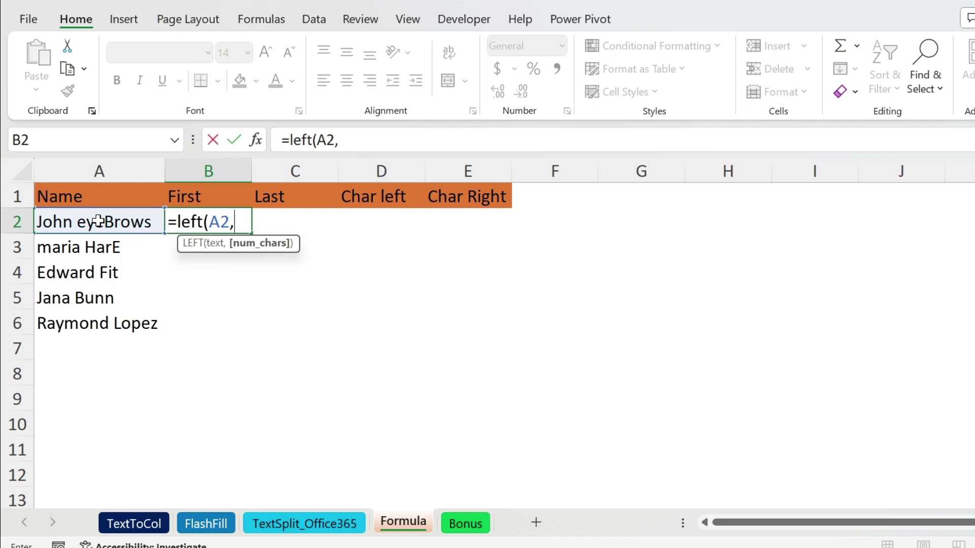
{"action": "type", "text": "4)"}
{"action": "key", "text": "Return"}
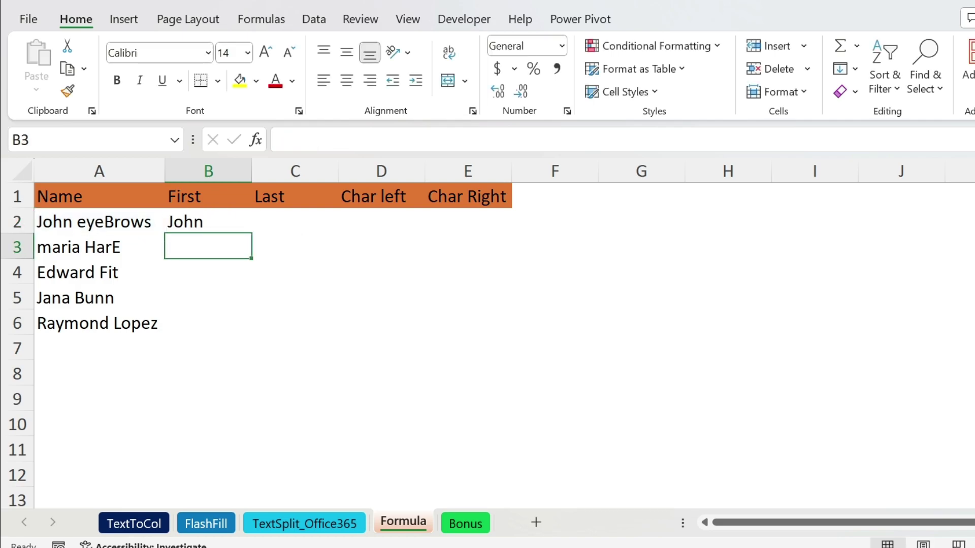
{"action": "left_click", "coordinate": [228, 221]}
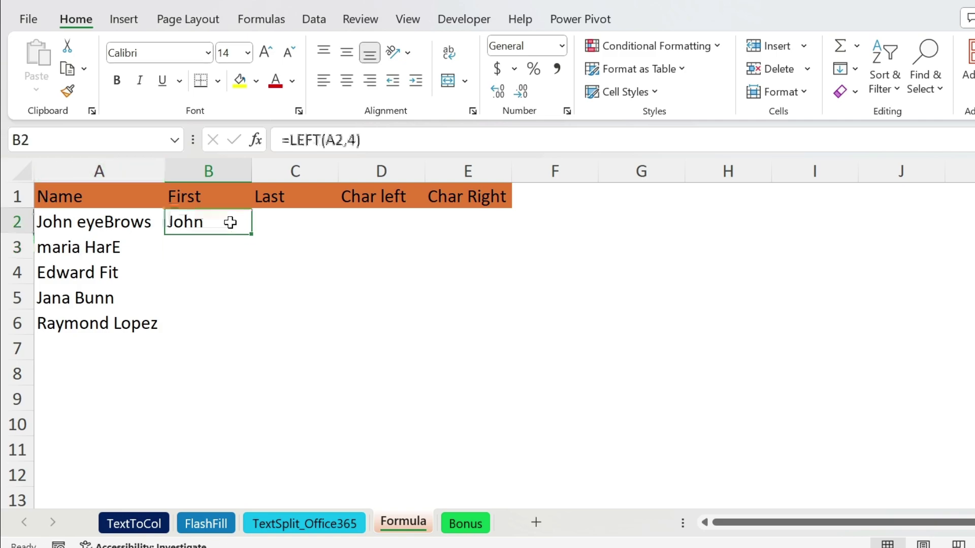
{"action": "left_click_drag", "start_coordinate": [254, 237], "coordinate": [247, 330]}
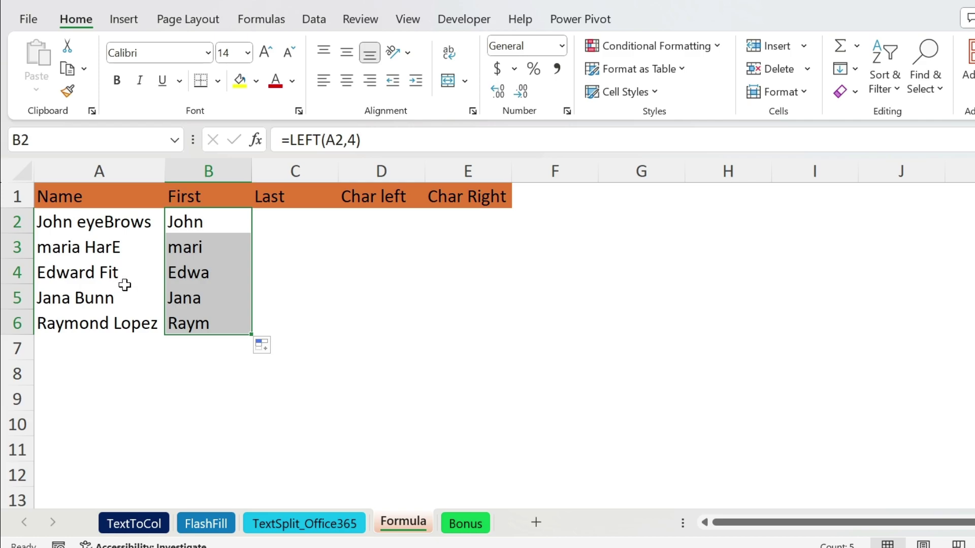
- Enter =FIND(" ",A2)-1 in Char left cell D2 so it returns 4
{"action": "left_click", "coordinate": [394, 224]}
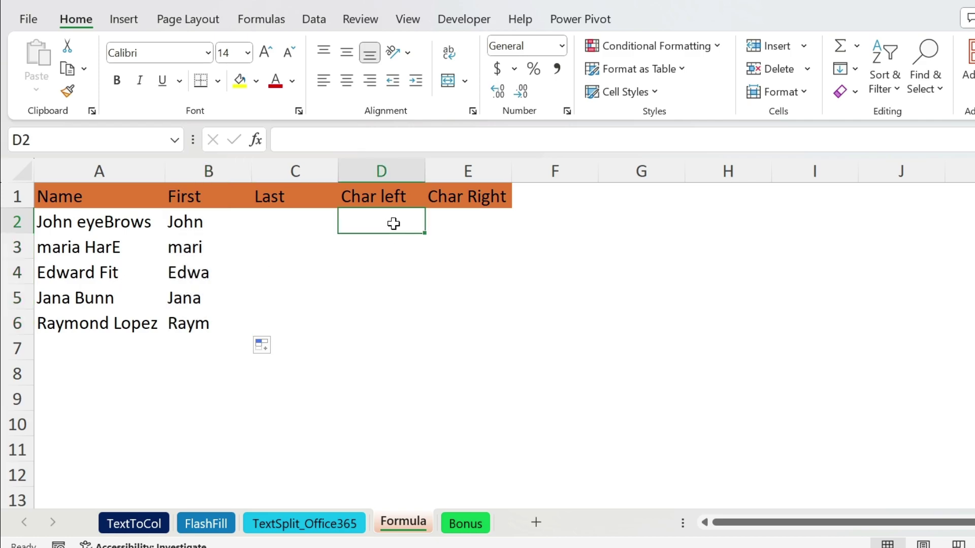
{"action": "type", "text": "="}
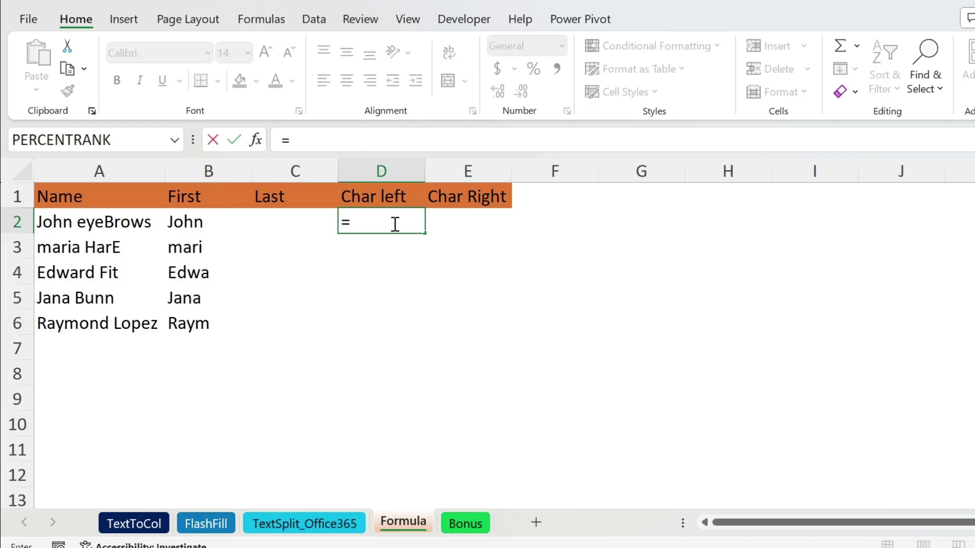
{"action": "type", "text": "find("}
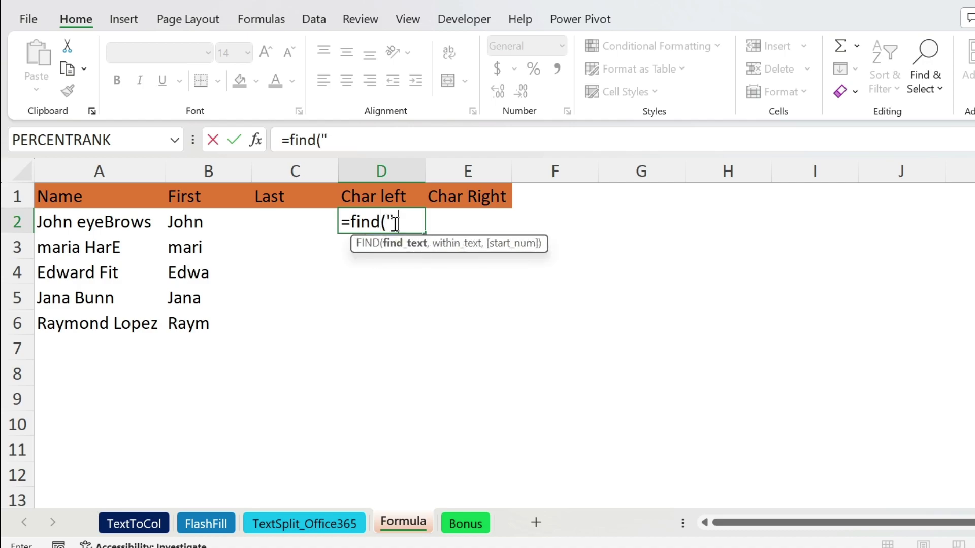
{"action": "type", "text": "\" \","}
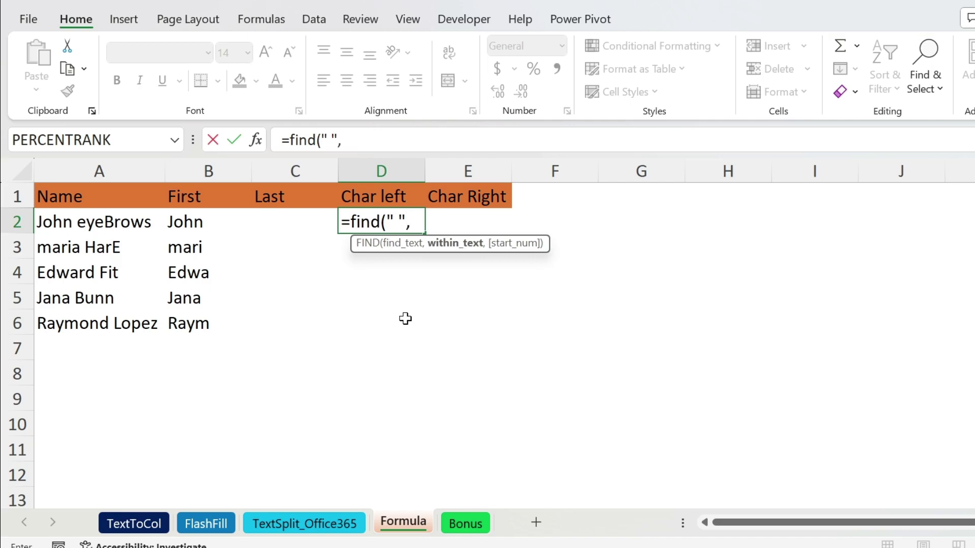
{"action": "left_click", "coordinate": [90, 225]}
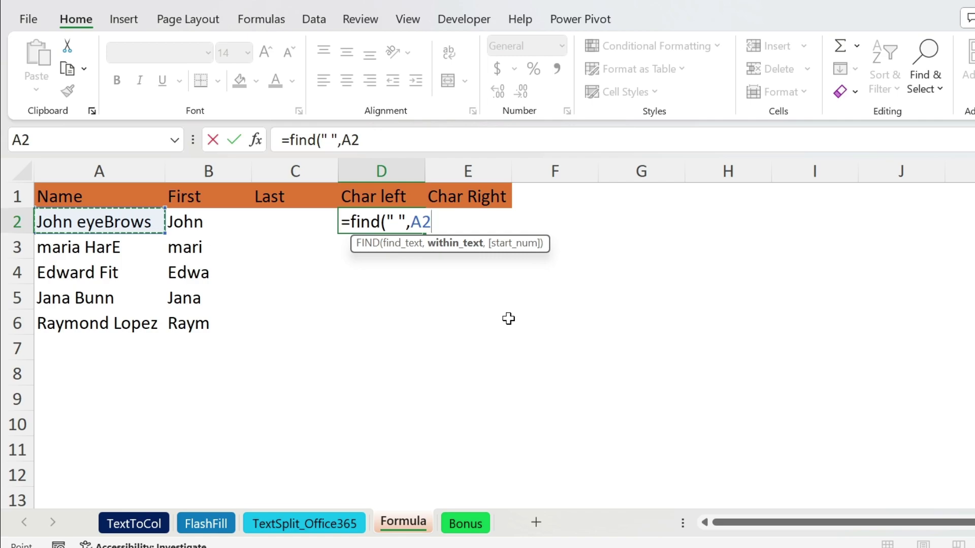
{"action": "type", "text": ")"}
{"action": "key", "text": "Return"}
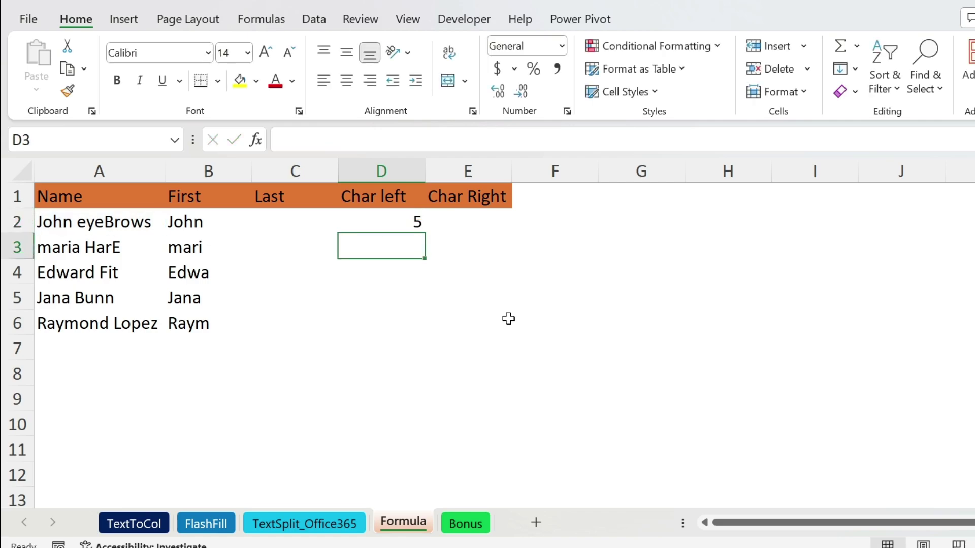
{"action": "left_click", "coordinate": [414, 222]}
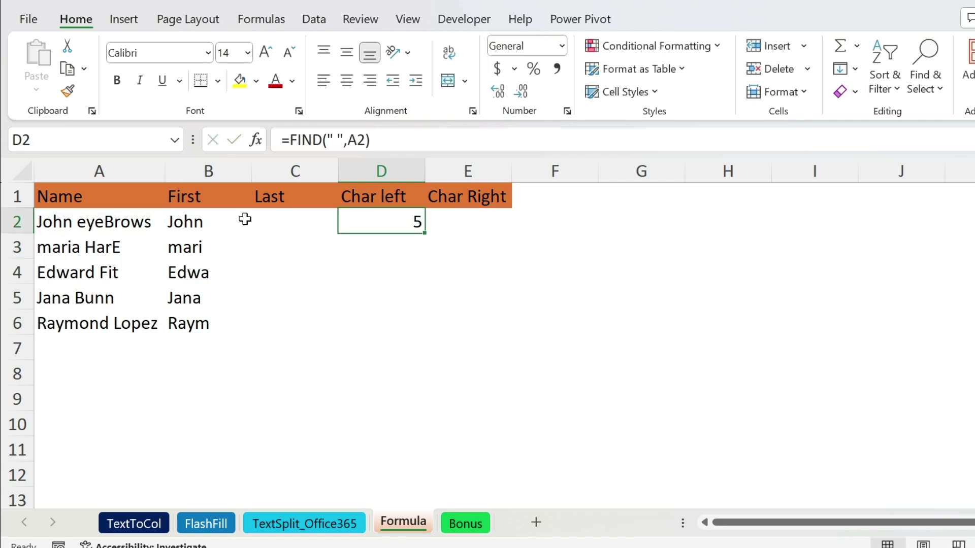
{"action": "left_click", "coordinate": [192, 219]}
{"action": "left_click", "coordinate": [379, 215]}
{"action": "left_click", "coordinate": [384, 138]}
{"action": "type", "text": "-1"}
{"action": "key", "text": "Return"}
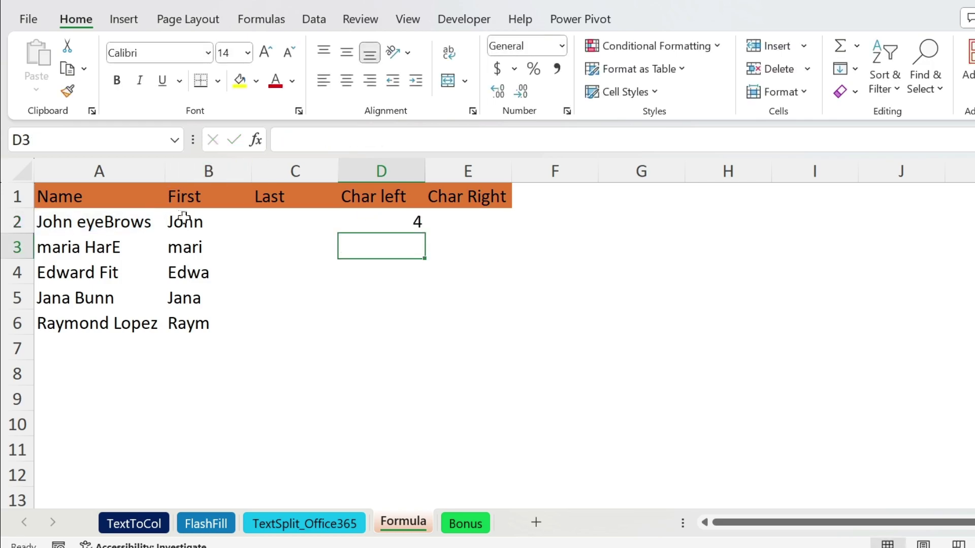
- Replace the fixed 4 in B2's LEFT formula with D2, and fill columns D and B down to row 6
{"action": "left_click", "coordinate": [183, 219]}
{"action": "double_click", "coordinate": [356, 140]}
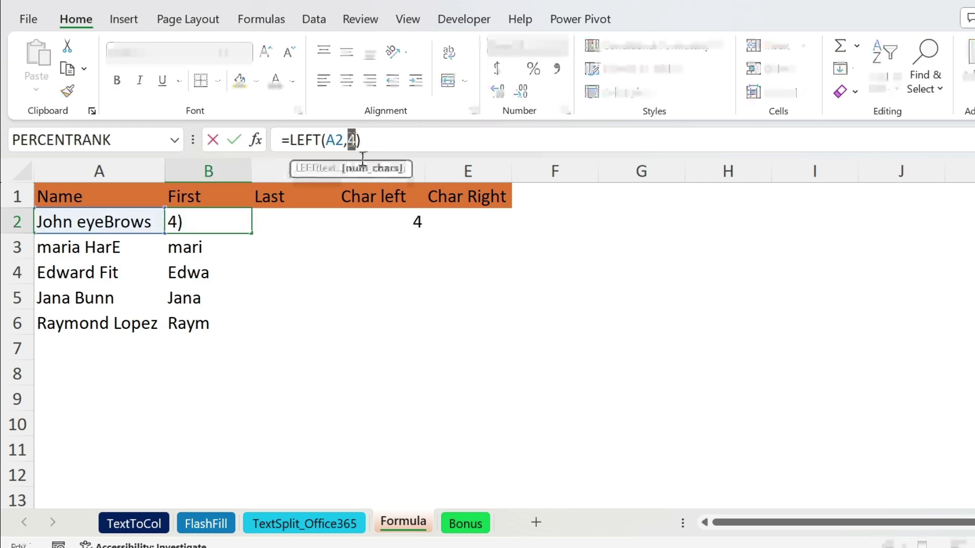
{"action": "left_click", "coordinate": [398, 214]}
{"action": "key", "text": "Return"}
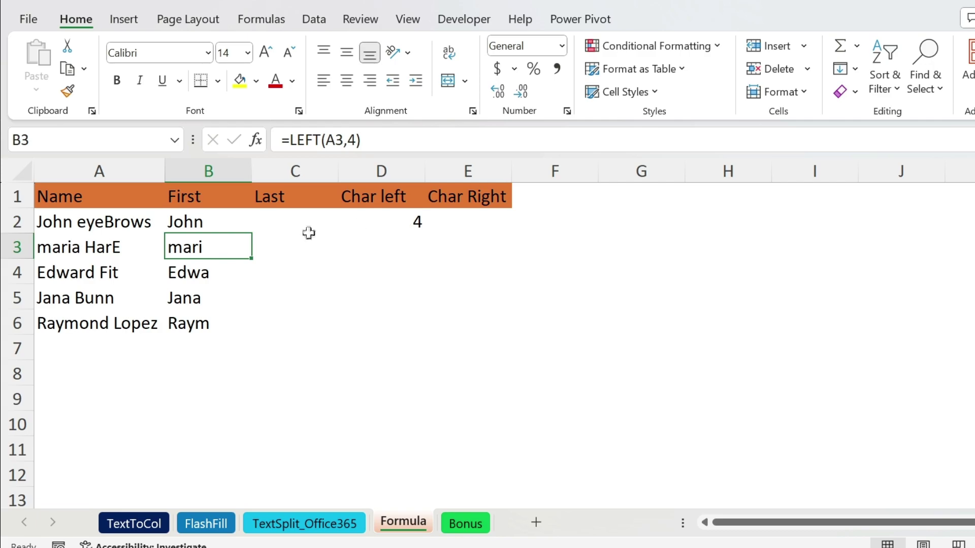
{"action": "left_click", "coordinate": [382, 220]}
{"action": "left_click_drag", "start_coordinate": [427, 234], "coordinate": [428, 334]}
{"action": "left_click", "coordinate": [197, 222]}
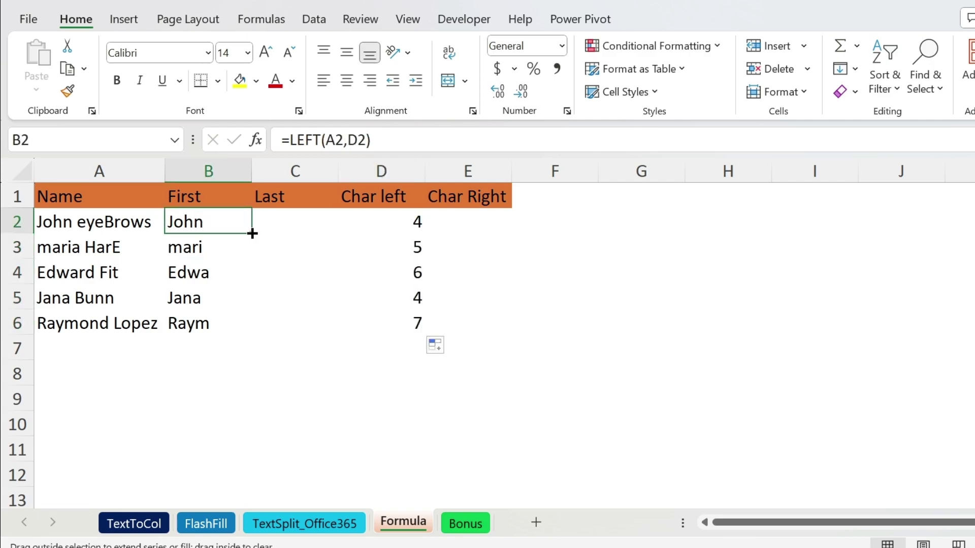
{"action": "double_click", "coordinate": [250, 234]}
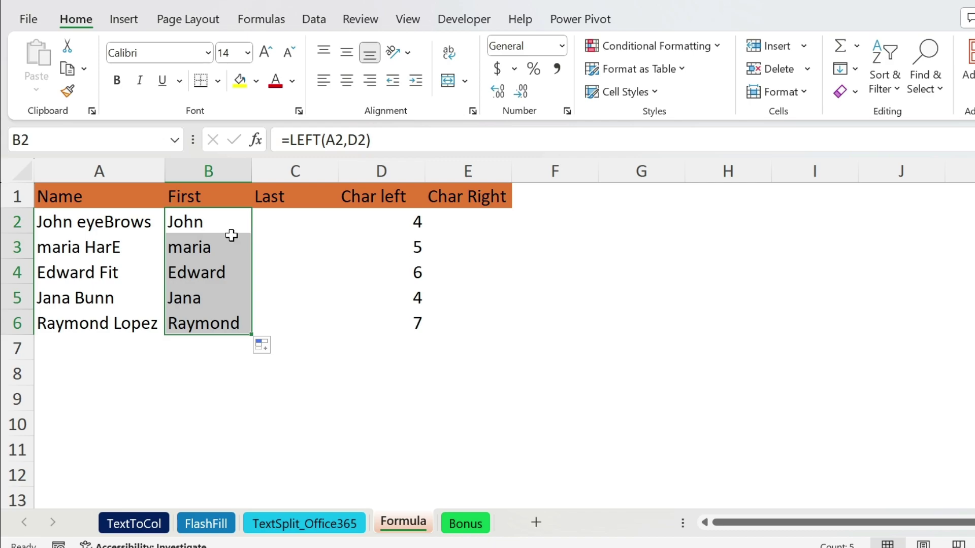
- Wrap B2's formula in PROPER and fill the capitalised first names down to row 6
{"action": "left_click", "coordinate": [189, 228]}
{"action": "left_click", "coordinate": [288, 138]}
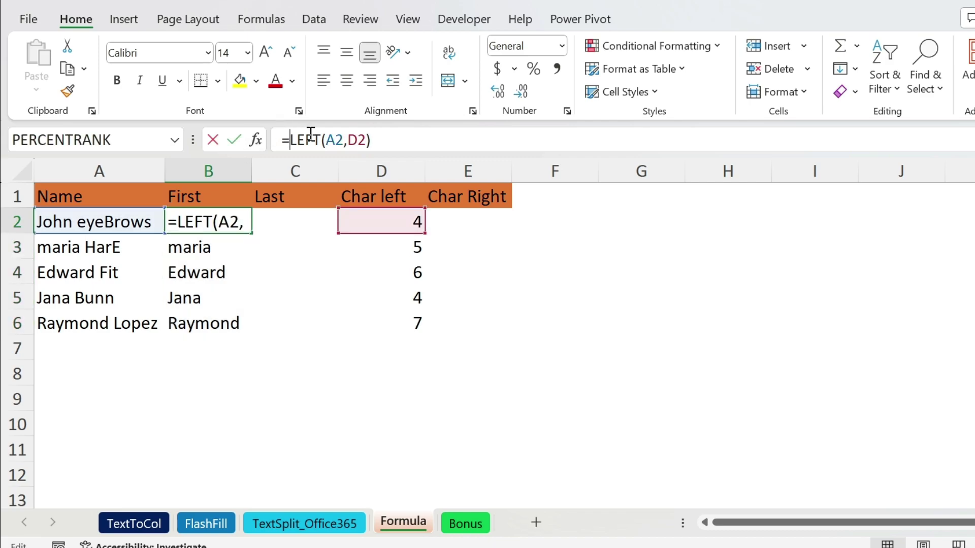
{"action": "type", "text": "proper("}
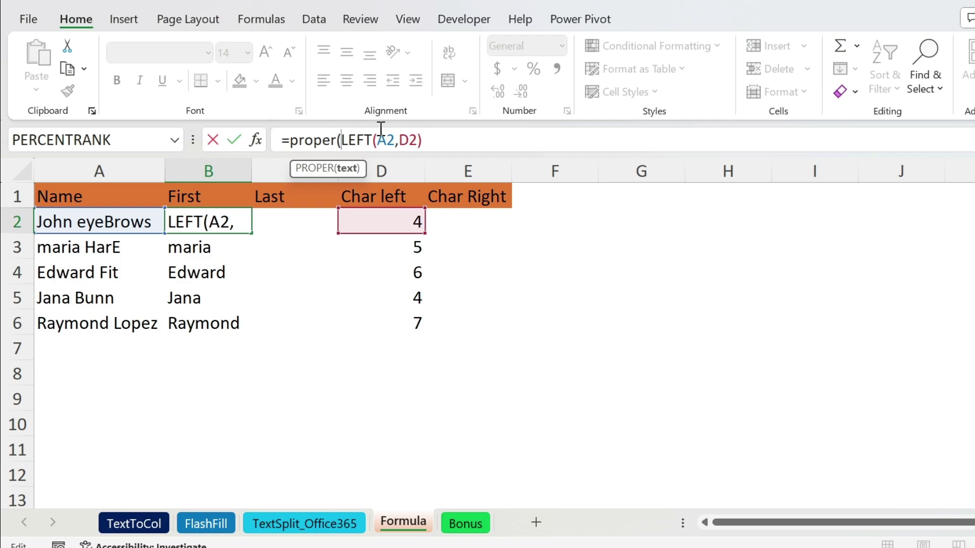
{"action": "key", "text": "End"}
{"action": "type", "text": ")"}
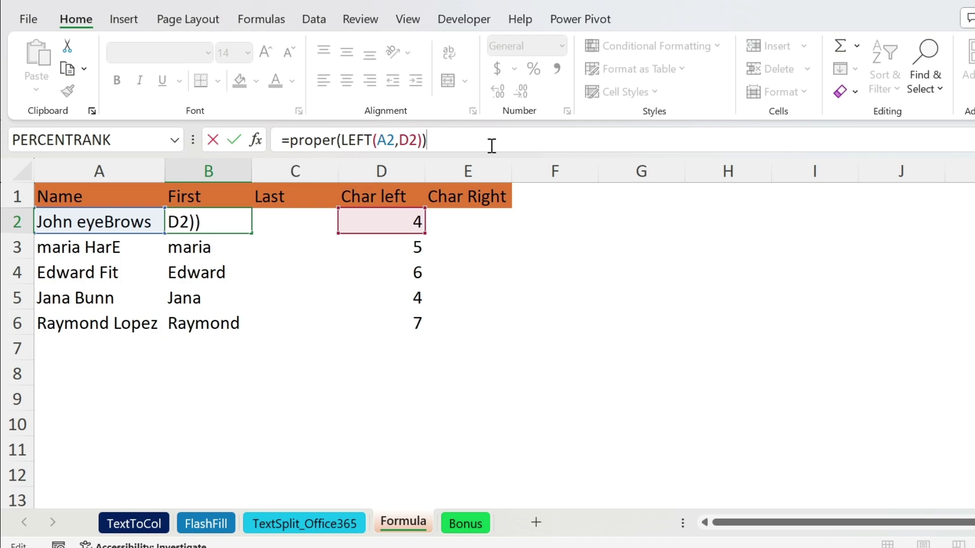
{"action": "key", "text": "Return"}
{"action": "left_click", "coordinate": [210, 218]}
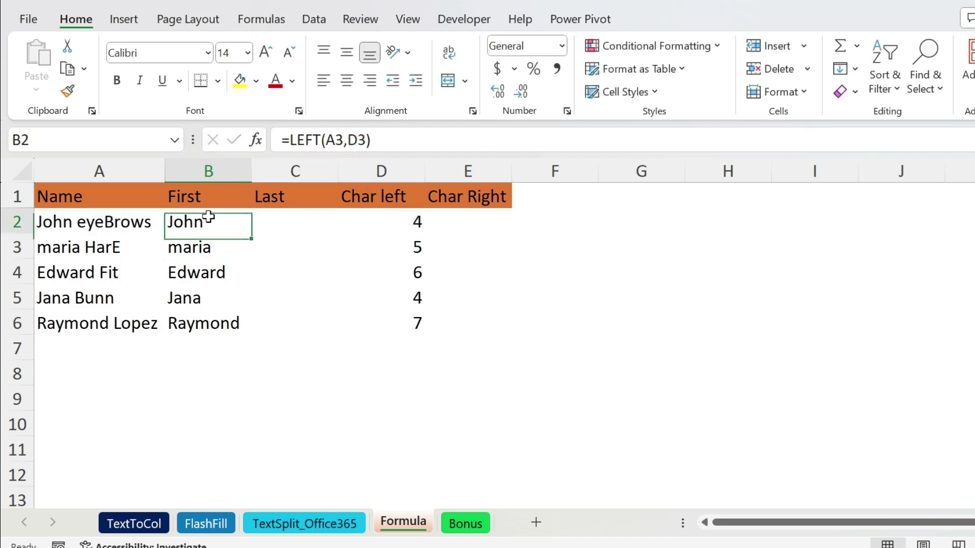
{"action": "double_click", "coordinate": [252, 233]}
- Replace D2 in B2's formula with FIND(" ",A2)-1 and fill it down to B6
{"action": "left_click", "coordinate": [376, 221]}
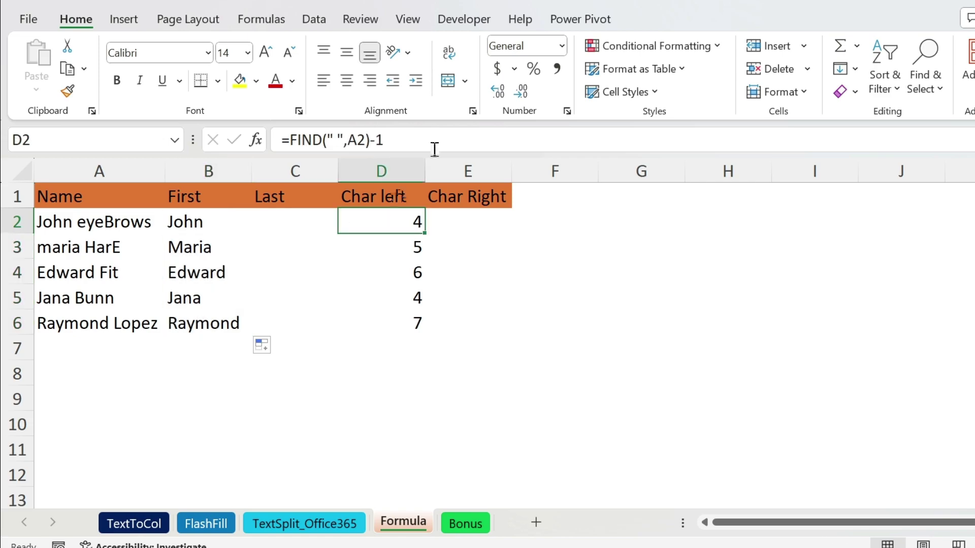
{"action": "left_click_drag", "start_coordinate": [384, 140], "coordinate": [295, 139]}
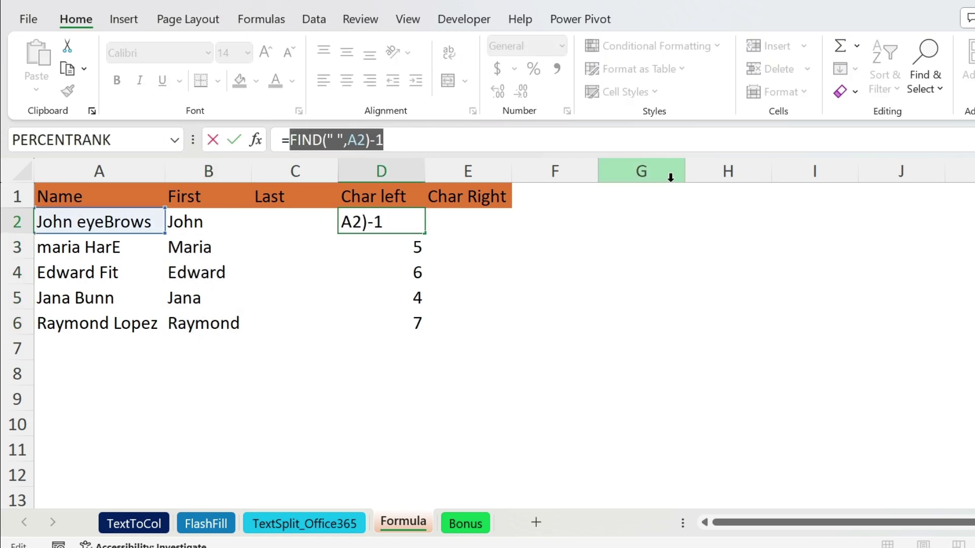
{"action": "key", "text": "ctrl+c"}
{"action": "key", "text": "Escape"}
{"action": "left_click", "coordinate": [207, 224]}
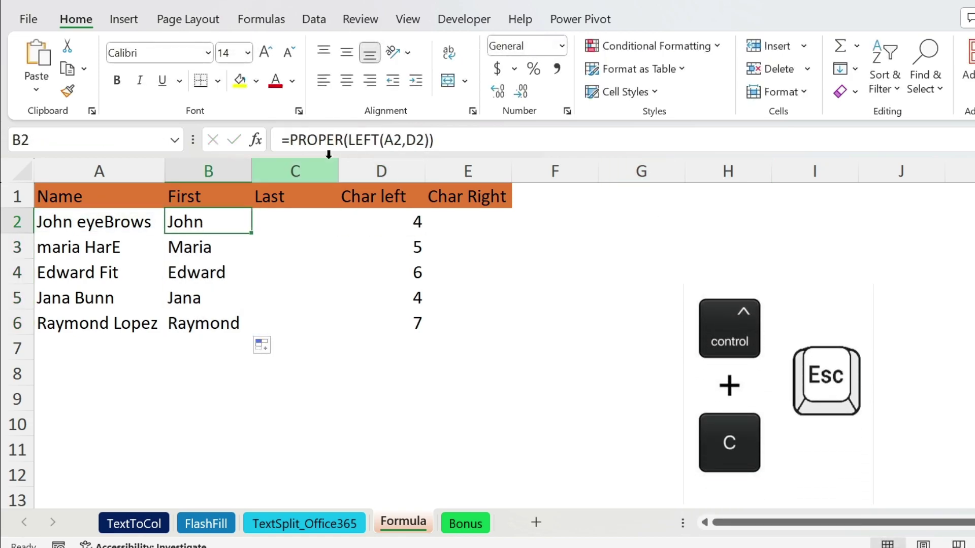
{"action": "left_click", "coordinate": [417, 140]}
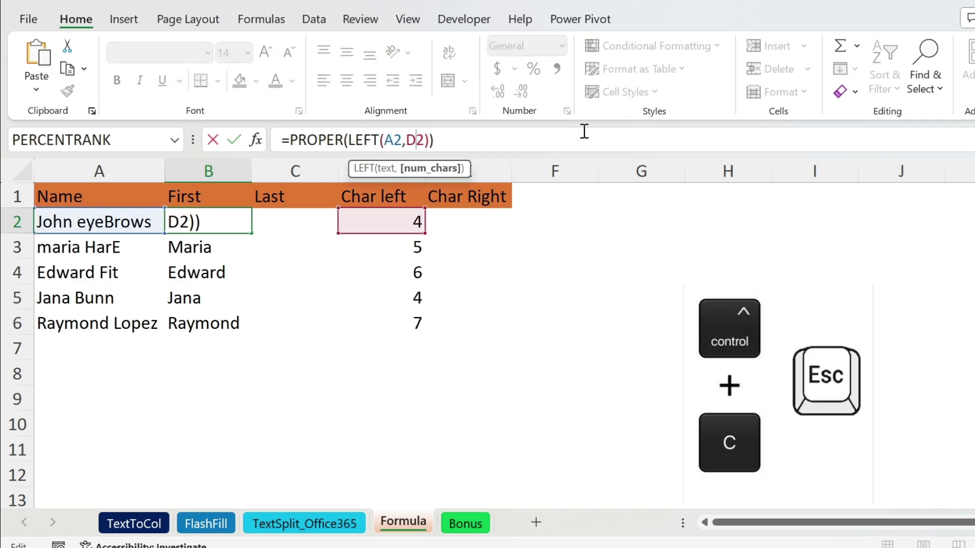
{"action": "key", "text": "Left"}
{"action": "key", "text": "shift+Right"}
{"action": "key", "text": "shift+Right"}
{"action": "key", "text": "ctrl+v"}
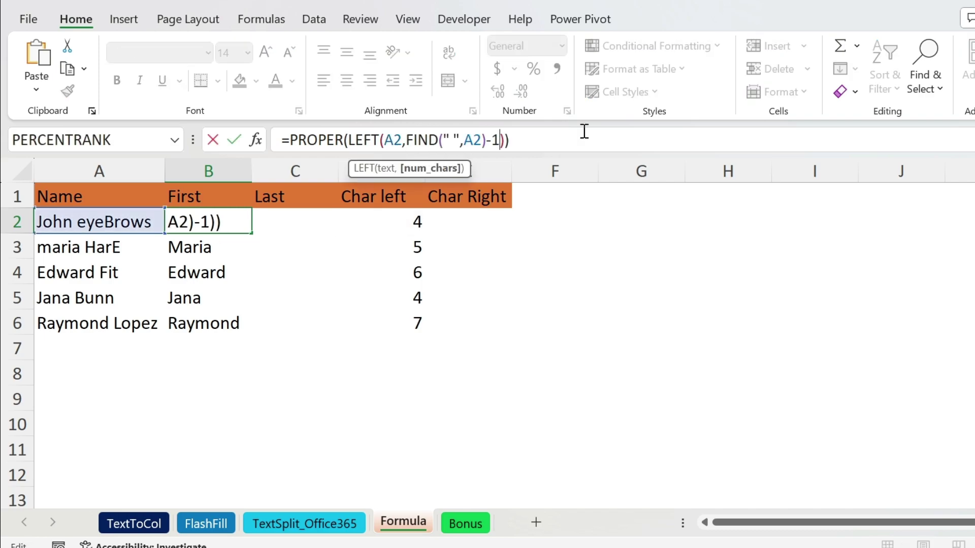
{"action": "key", "text": "Return"}
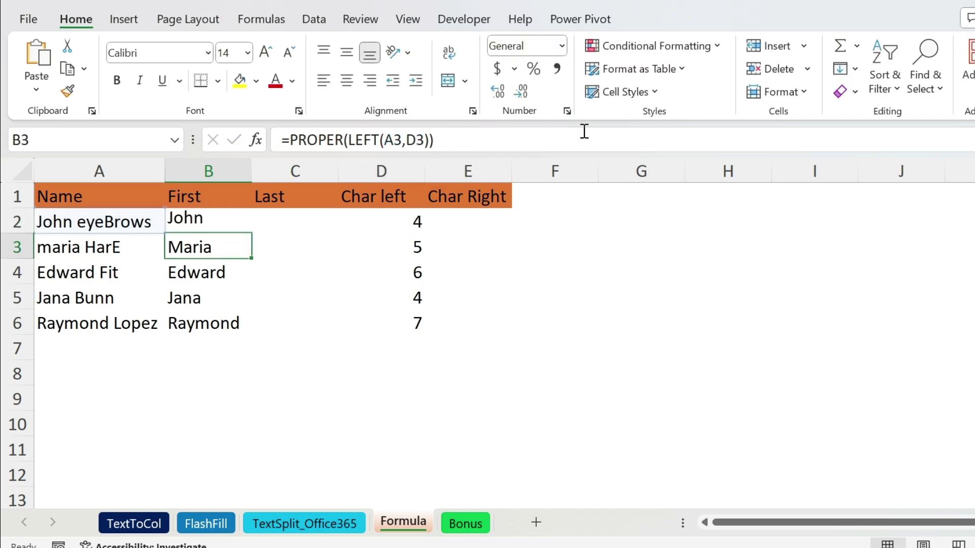
{"action": "left_click", "coordinate": [196, 225]}
{"action": "left_click_drag", "start_coordinate": [251, 234], "coordinate": [254, 328]}
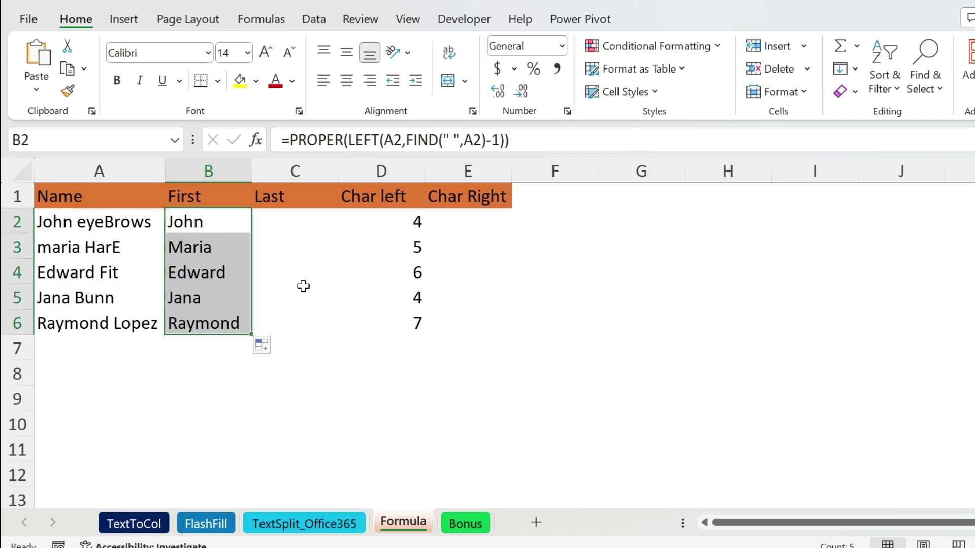
- Enter =RIGHT(A2,8) in C2 to return eyeBrows
{"action": "left_click", "coordinate": [285, 216]}
{"action": "type", "text": "=right"}
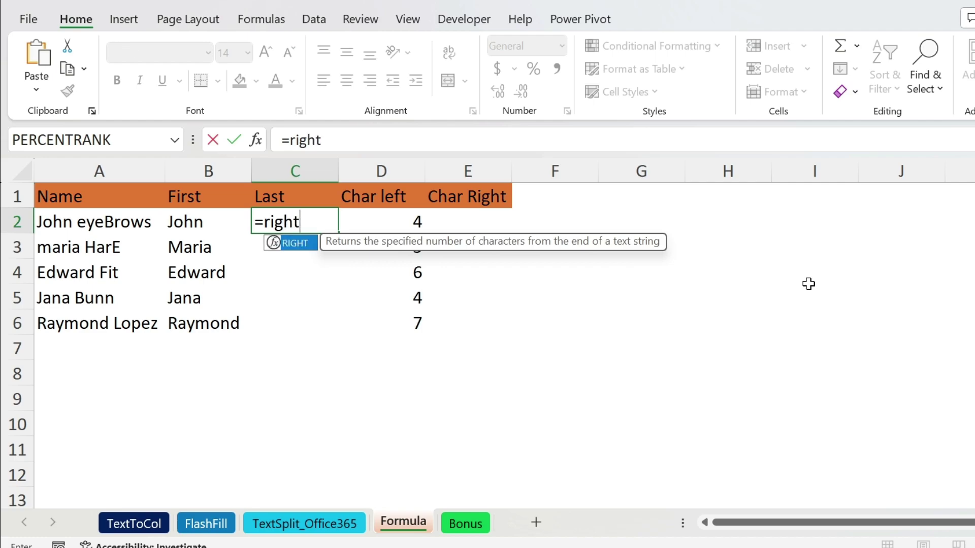
{"action": "type", "text": "("}
{"action": "left_click", "coordinate": [114, 224]}
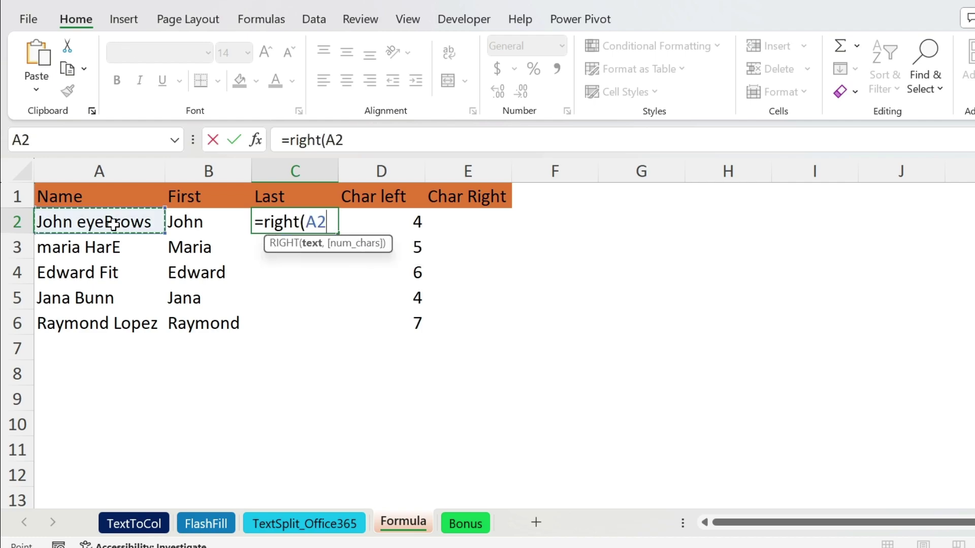
{"action": "type", "text": ",8"}
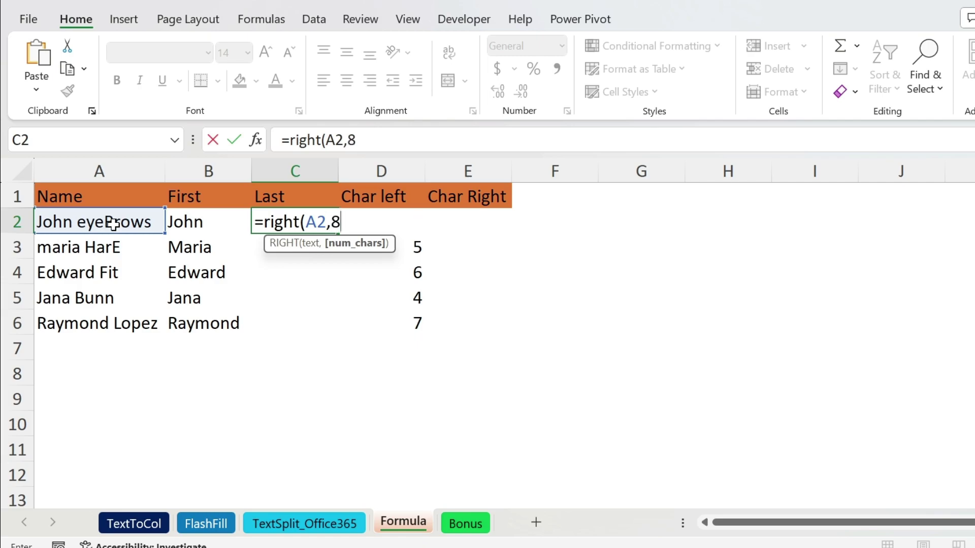
{"action": "type", "text": ")"}
{"action": "key", "text": "Return"}
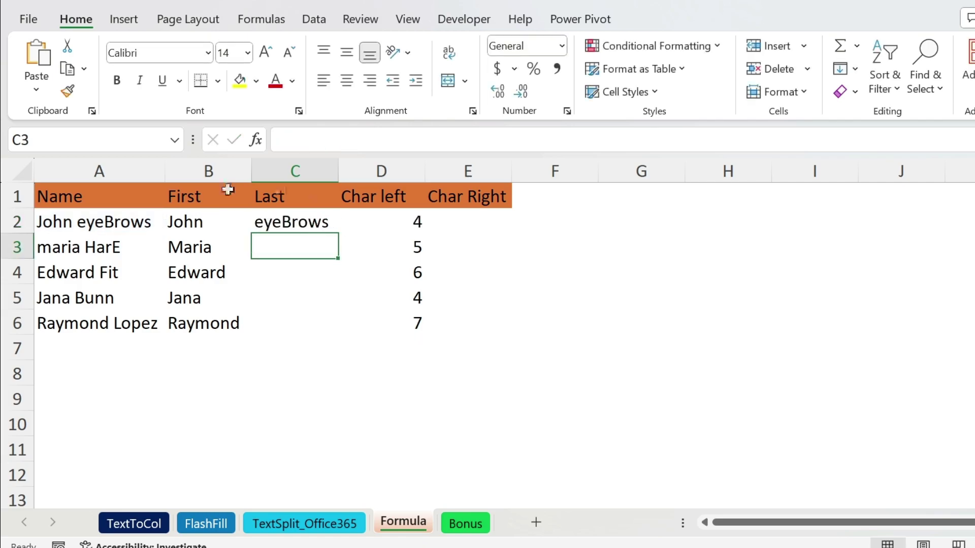
- Enter =LEN(A2)-D2 in the Char Right cell E2
{"action": "left_click", "coordinate": [472, 225]}
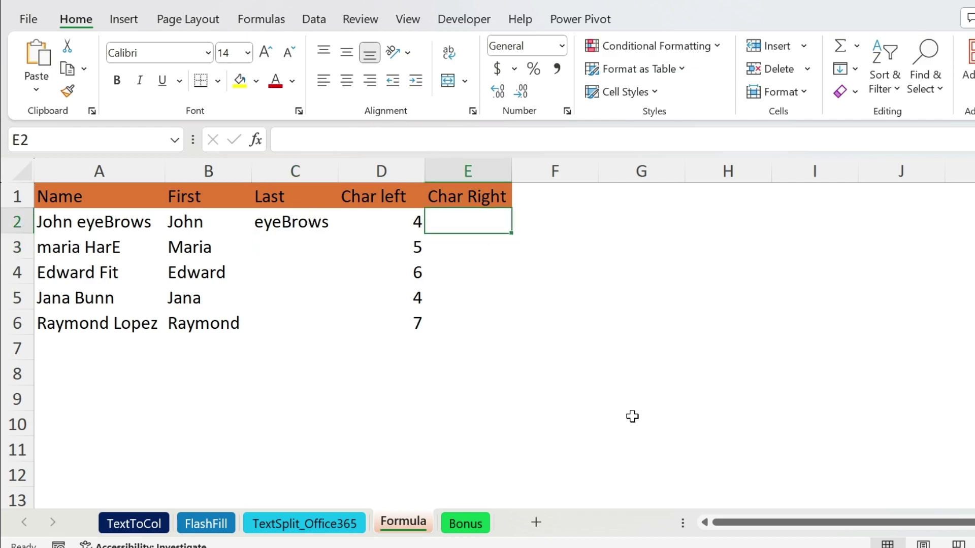
{"action": "type", "text": "=len("}
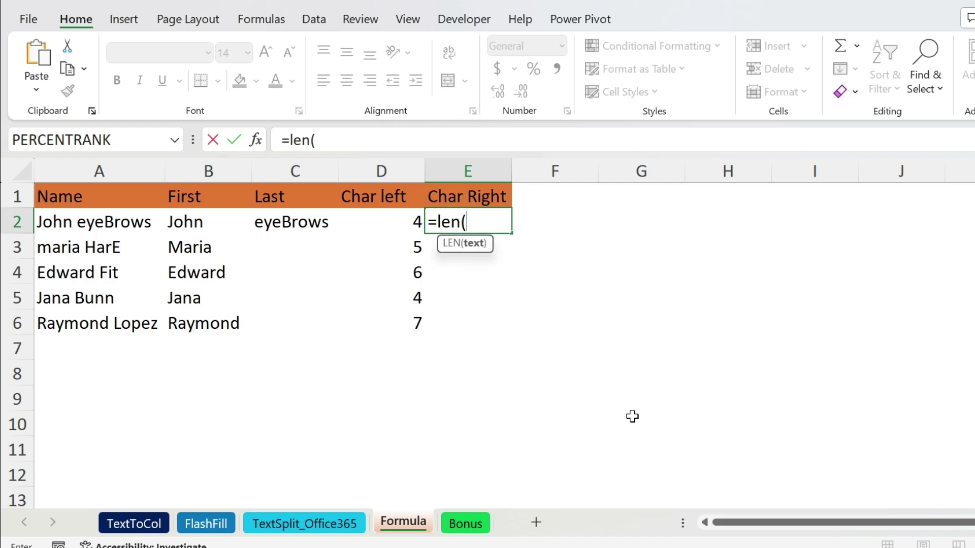
{"action": "left_click", "coordinate": [72, 222]}
{"action": "key", "text": "Return"}
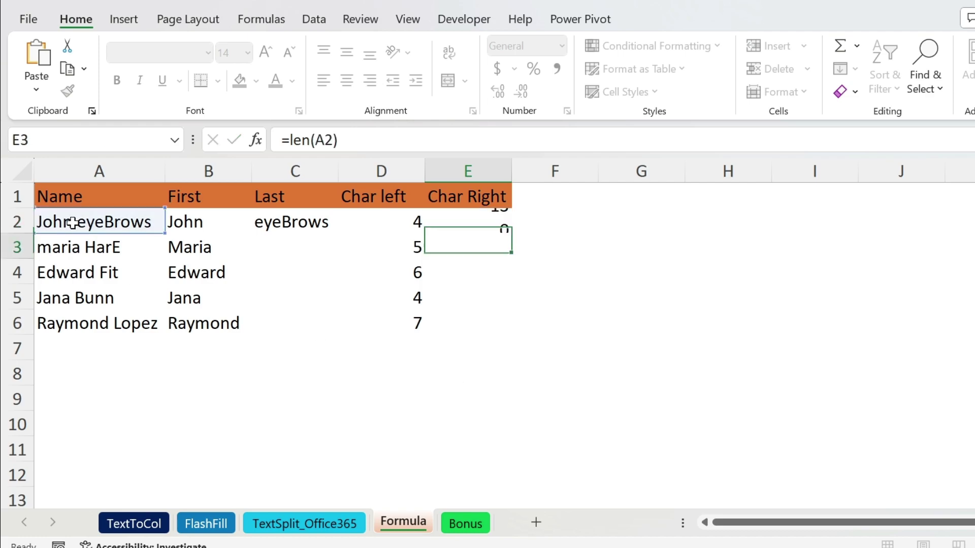
{"action": "left_click", "coordinate": [468, 222]}
{"action": "left_click", "coordinate": [444, 130]}
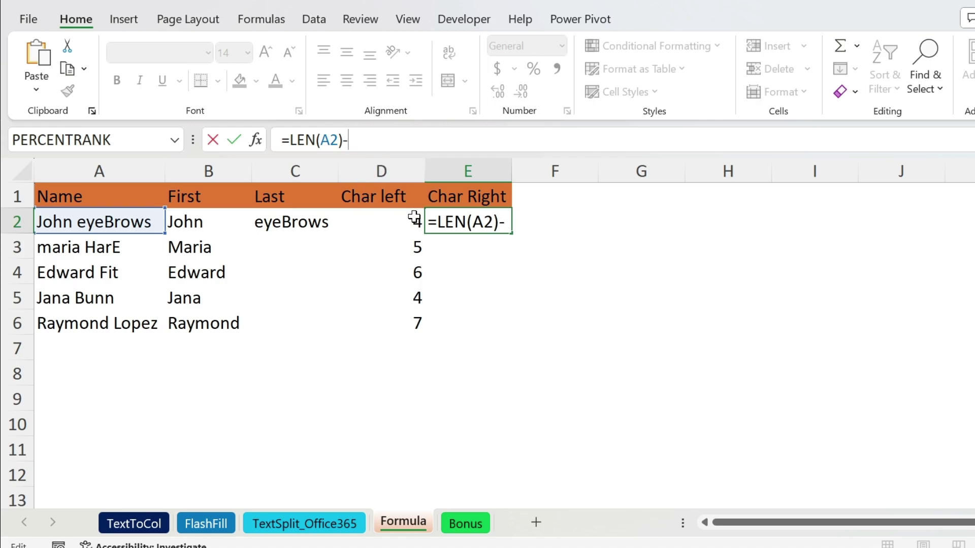
{"action": "left_click", "coordinate": [398, 223]}
{"action": "key", "text": "Return"}
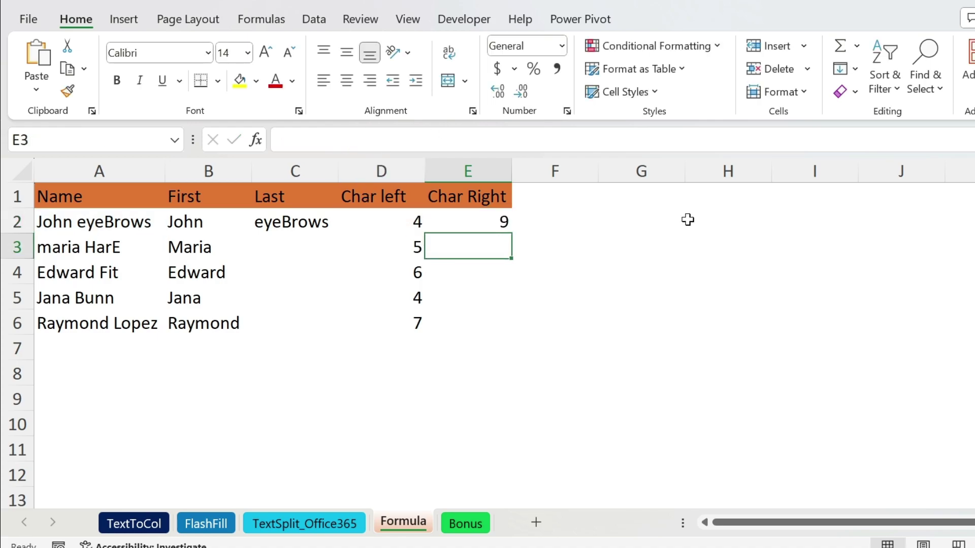
- Subtract one more for the space in E2 and fill it down to E6, giving 8, 4, 3, 4, 5
{"action": "key", "text": "Up"}
{"action": "left_click", "coordinate": [373, 141]}
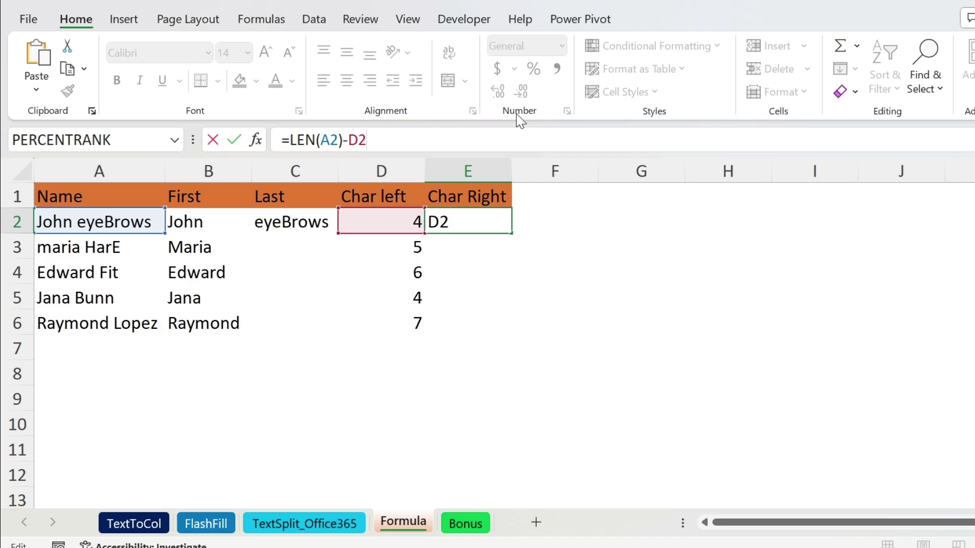
{"action": "type", "text": "-1"}
{"action": "key", "text": "Return"}
{"action": "left_click", "coordinate": [501, 224]}
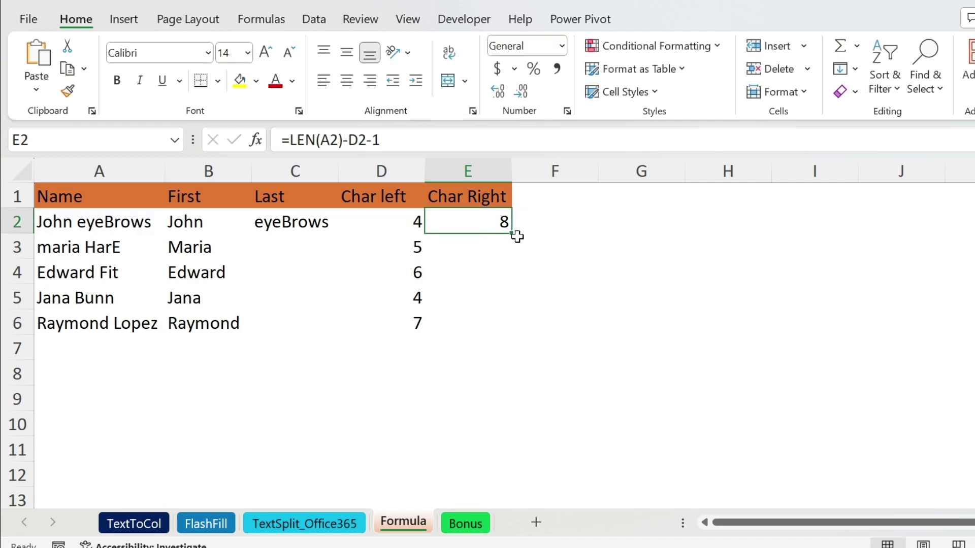
{"action": "left_click_drag", "start_coordinate": [515, 238], "coordinate": [515, 333]}
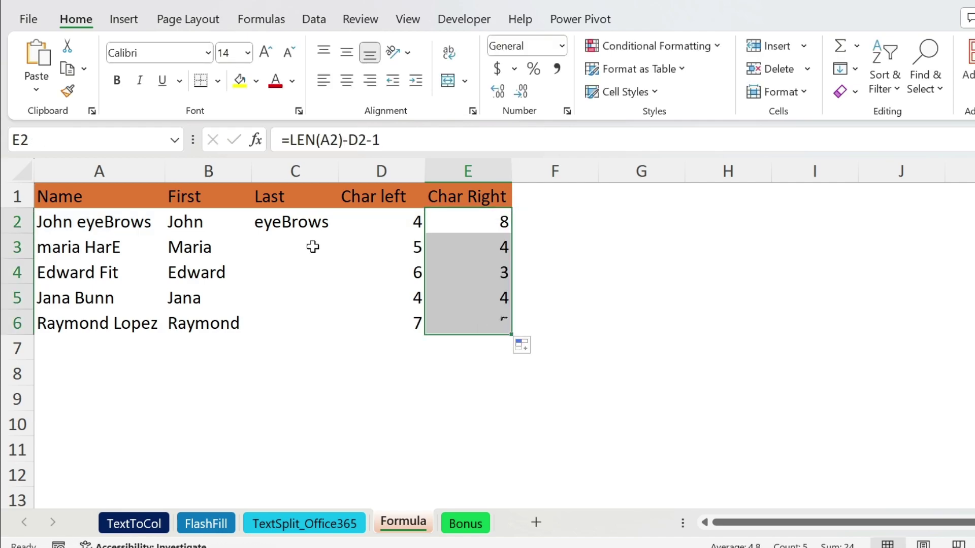
{"action": "left_click_drag", "start_coordinate": [309, 224], "coordinate": [311, 243]}
- Change C2's RIGHT formula to use the Char Right count in E2, and fill it down to row 6
{"action": "double_click", "coordinate": [362, 139]}
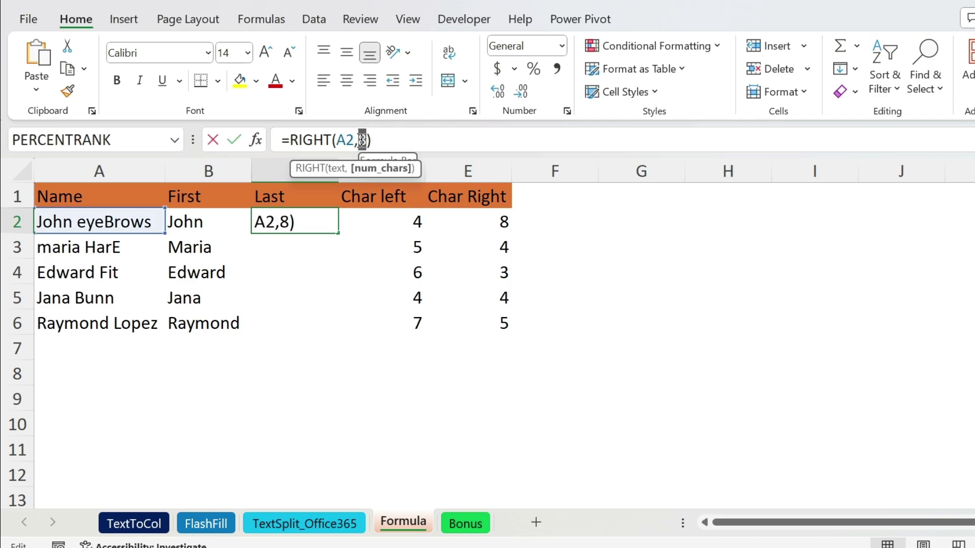
{"action": "left_click", "coordinate": [477, 217]}
{"action": "key", "text": "Return"}
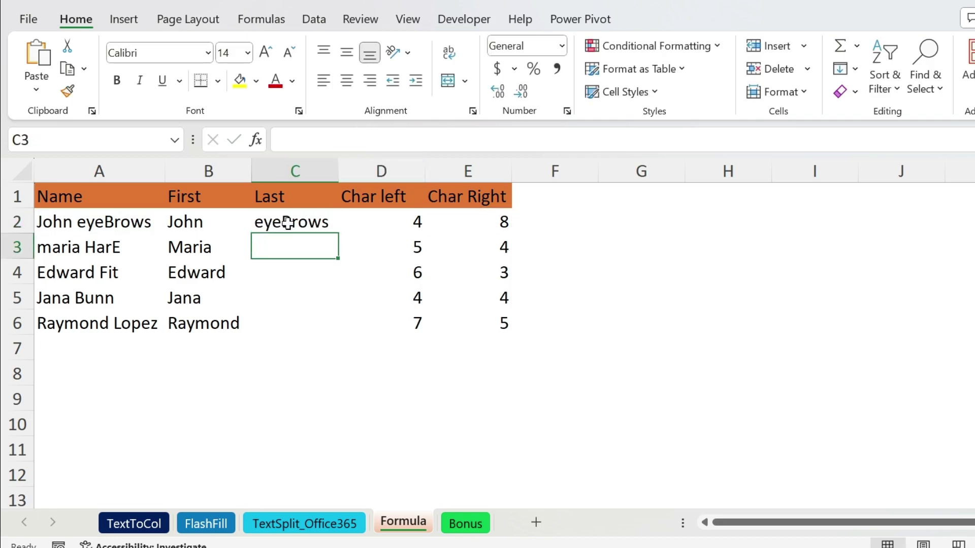
{"action": "left_click", "coordinate": [290, 221]}
{"action": "left_click_drag", "start_coordinate": [338, 233], "coordinate": [331, 332]}
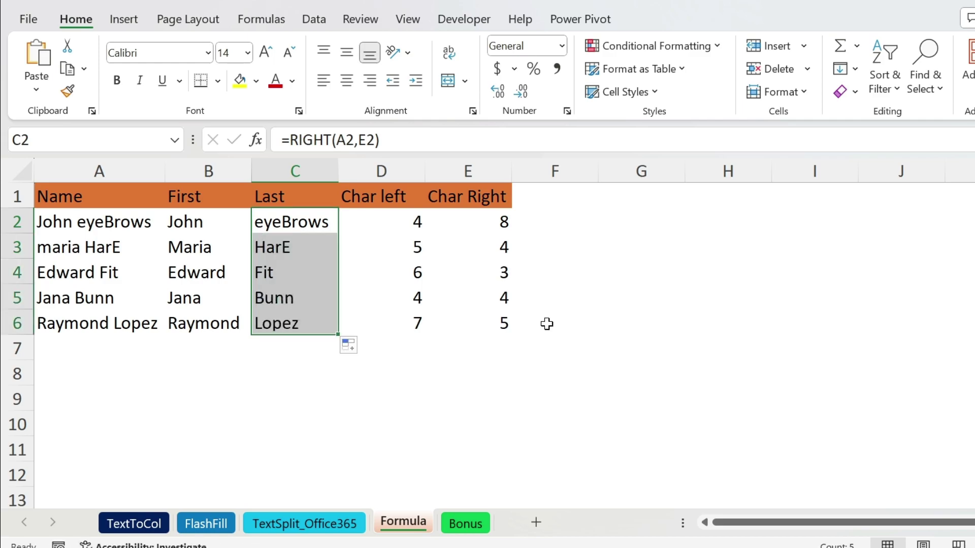
- Wrap C2's last-name formula in PROPER, fill it down to C6, then go to the Bonus sheet
{"action": "left_click", "coordinate": [284, 136]}
{"action": "type", "text": "proper("}
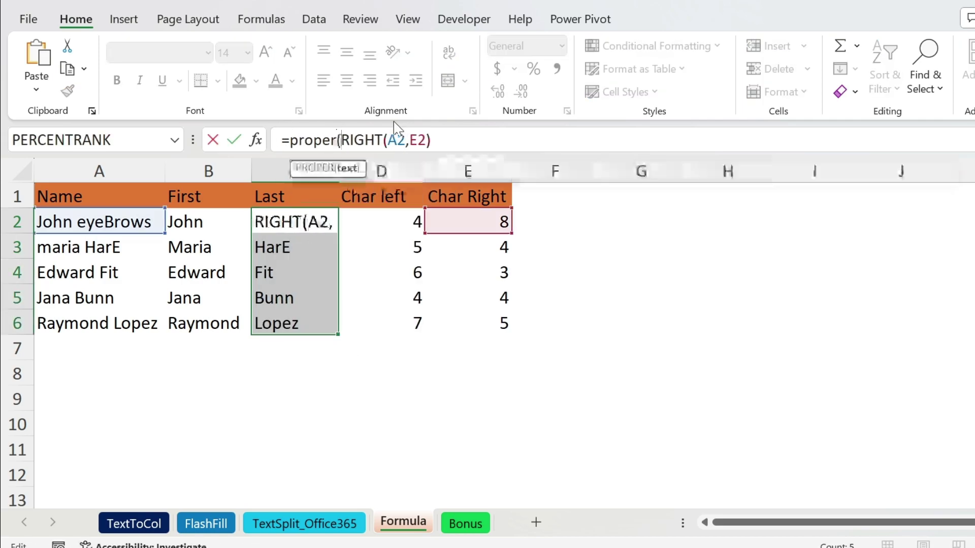
{"action": "left_click", "coordinate": [436, 151]}
{"action": "type", "text": ")"}
{"action": "key", "text": "Return"}
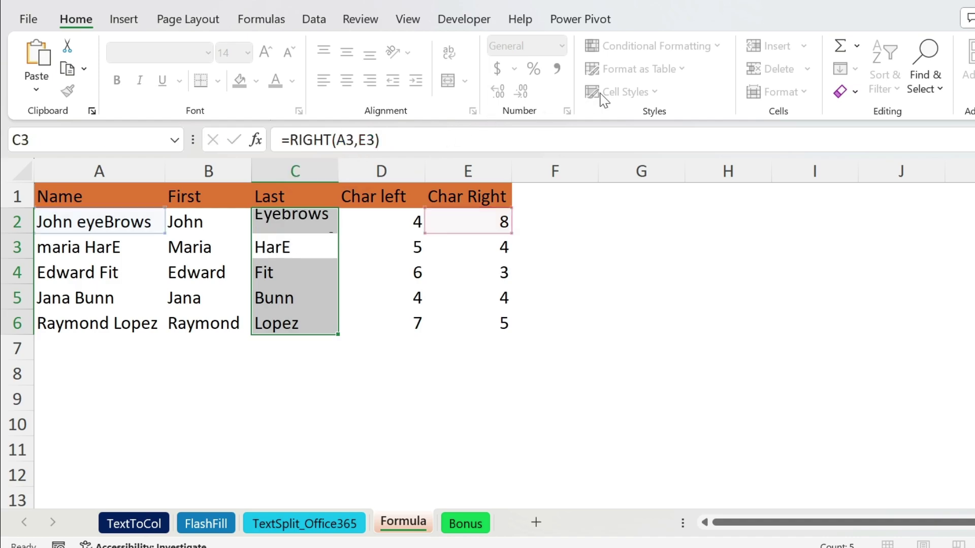
{"action": "left_click", "coordinate": [329, 216]}
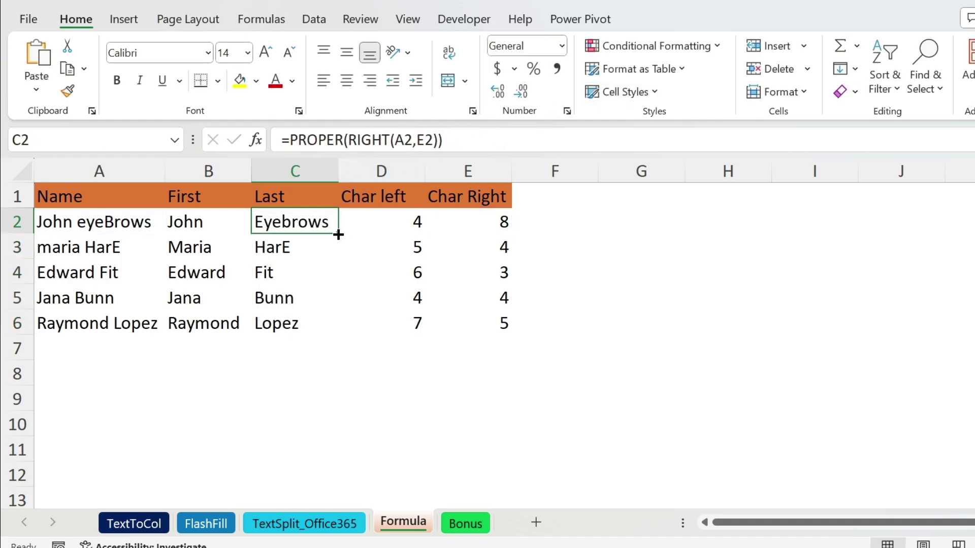
{"action": "double_click", "coordinate": [338, 234]}
{"action": "left_click", "coordinate": [459, 525]}
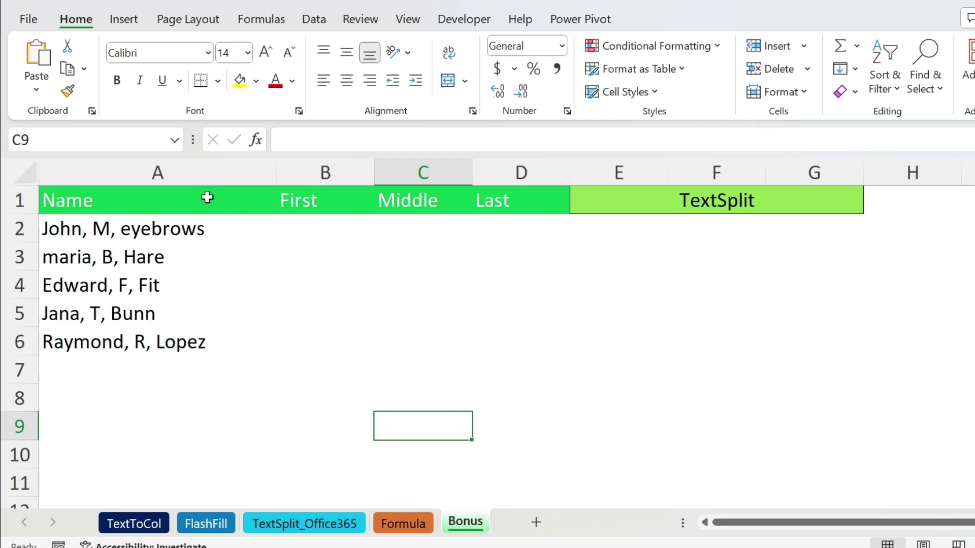
- Fill the First column from examples John and Maria, re-entering Maria capitalised in B3
{"action": "left_click", "coordinate": [308, 228]}
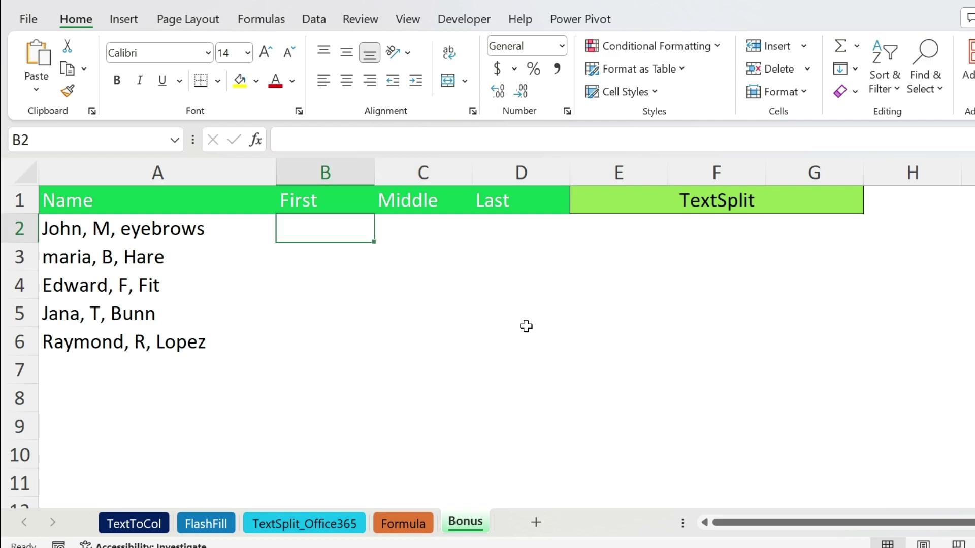
{"action": "type", "text": "John"}
{"action": "key", "text": "Return"}
{"action": "type", "text": "Maria"}
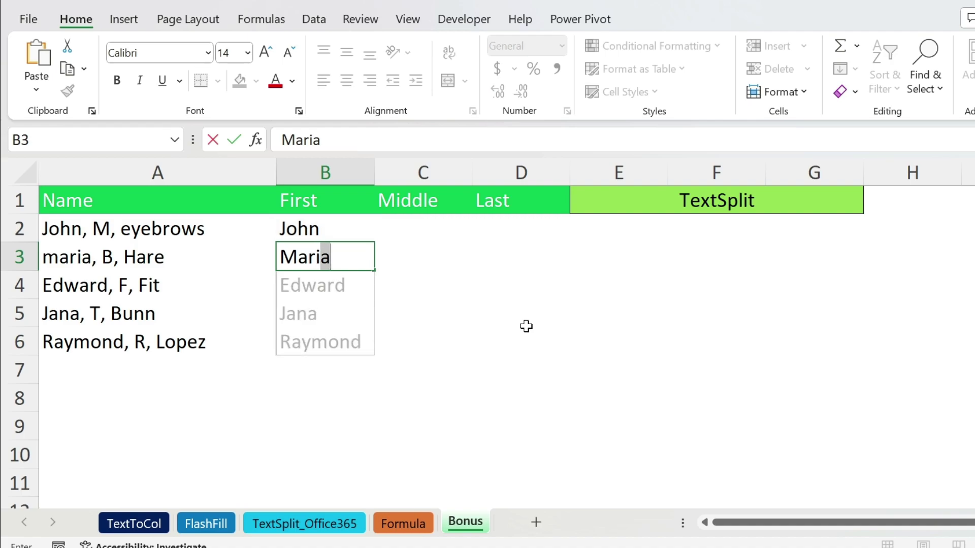
{"action": "key", "text": "Return"}
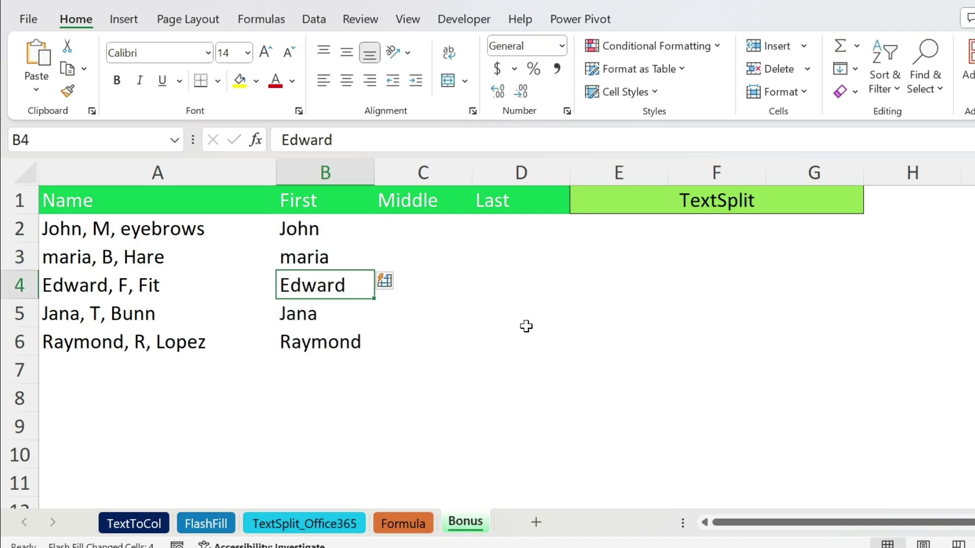
{"action": "left_click", "coordinate": [309, 249]}
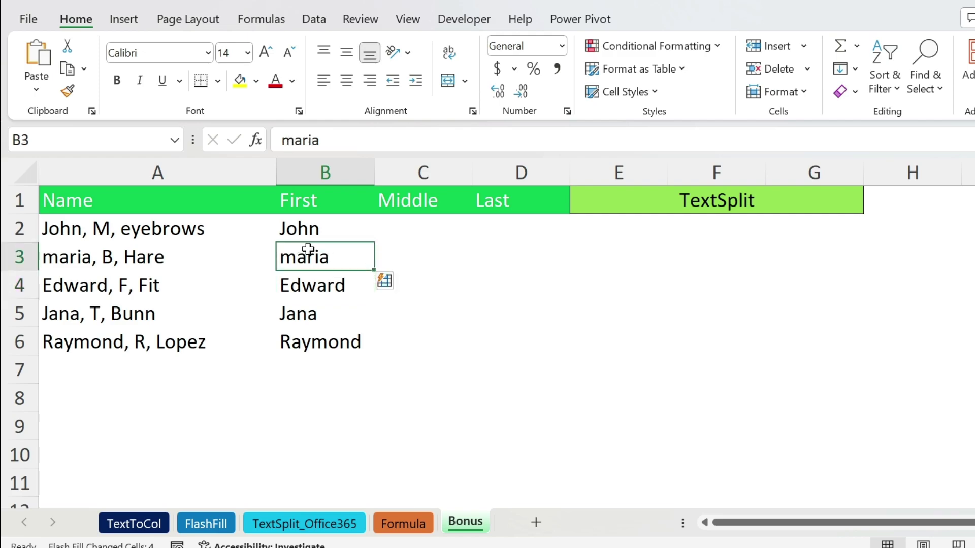
{"action": "type", "text": "Maria"}
{"action": "key", "text": "Return"}
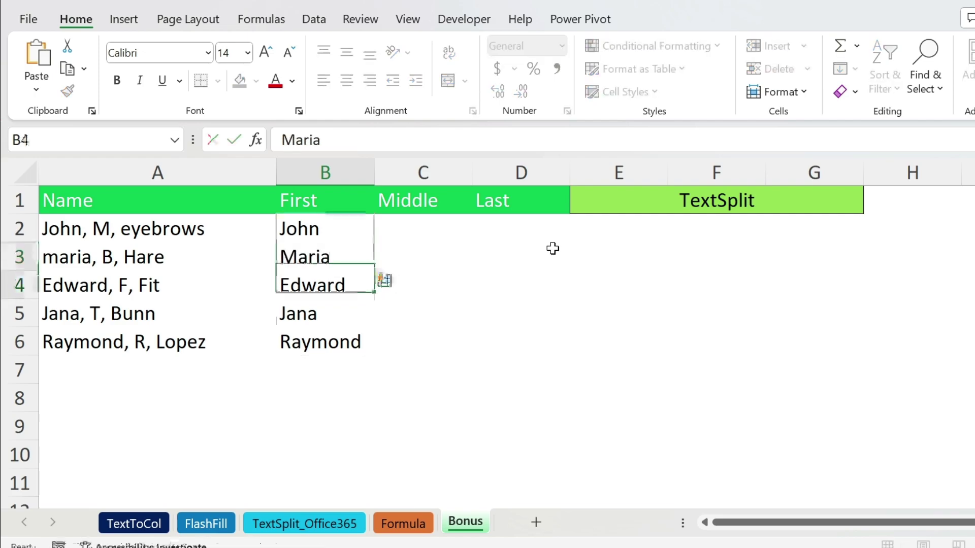
- Enter middle initials M and B as examples, then Flash Fill the rest of the Middle column
{"action": "left_click", "coordinate": [406, 235]}
{"action": "type", "text": "M"}
{"action": "key", "text": "Delete"}
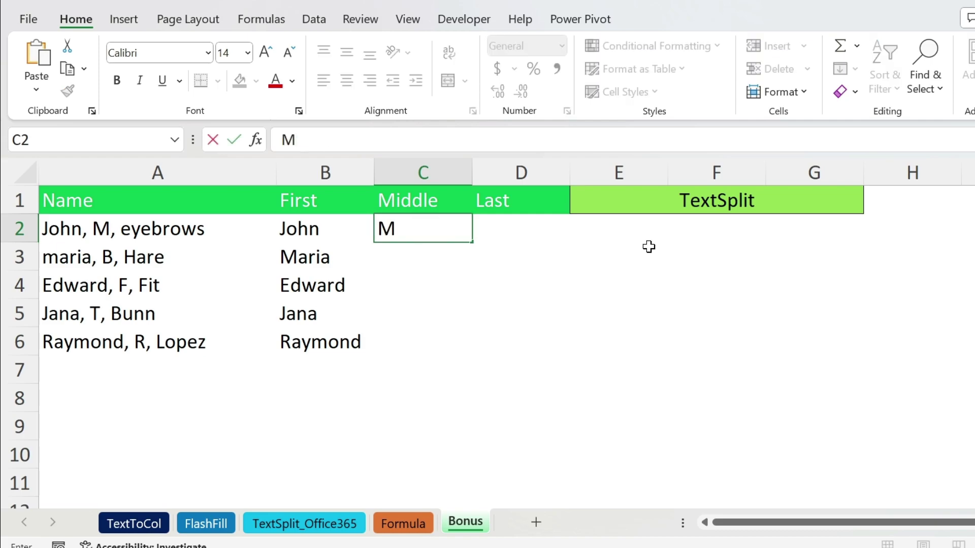
{"action": "key", "text": "Return"}
{"action": "type", "text": "B"}
{"action": "key", "text": "Return"}
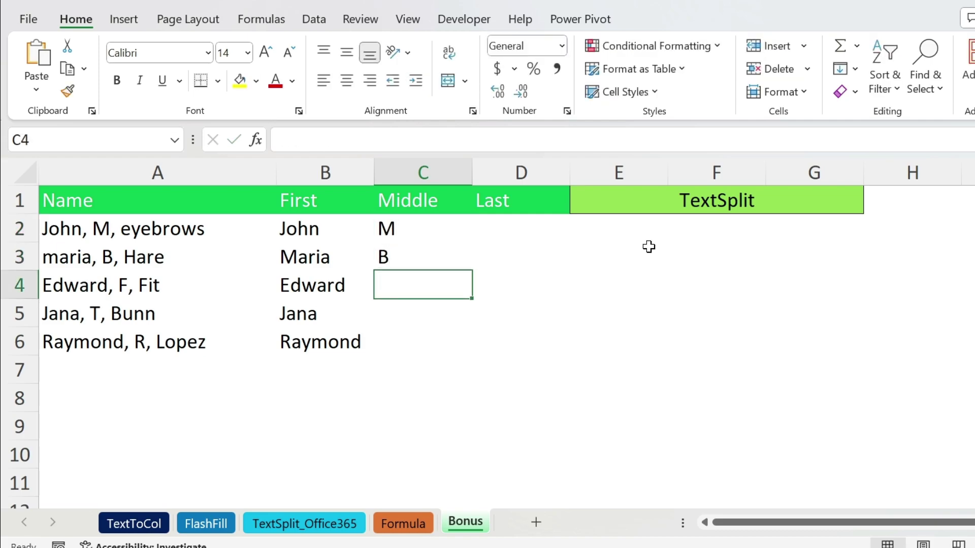
{"action": "key", "text": "ctrl+e"}
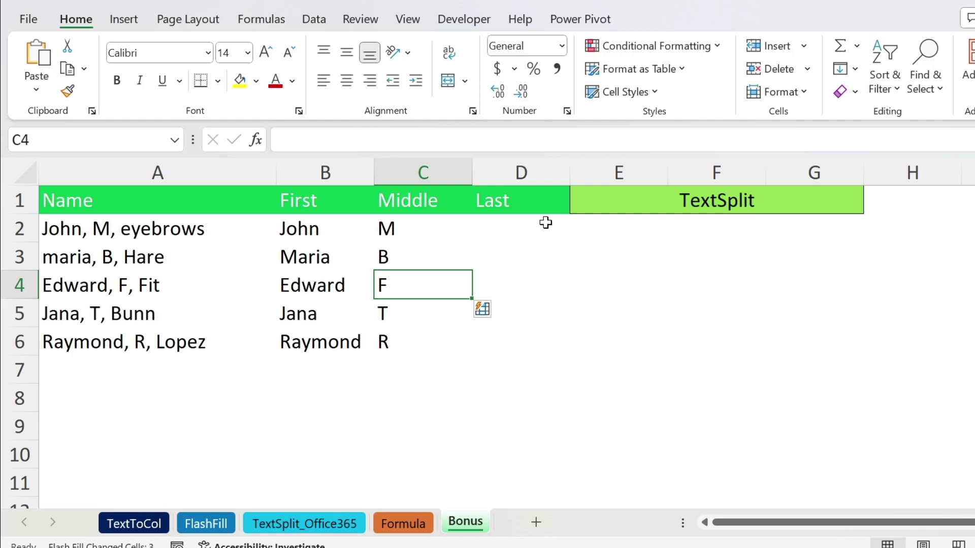
- Enter last names Eyebrows and Hare as examples, then Flash Fill the rest of the Last column
{"action": "left_click", "coordinate": [546, 222]}
{"action": "type", "text": "Eyeb"}
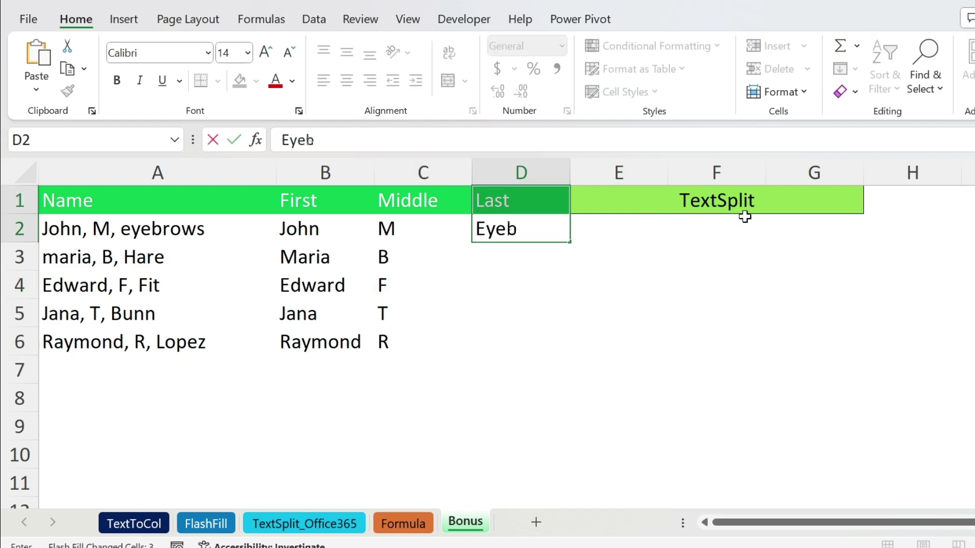
{"action": "type", "text": "rows"}
{"action": "key", "text": "ctrl+Return"}
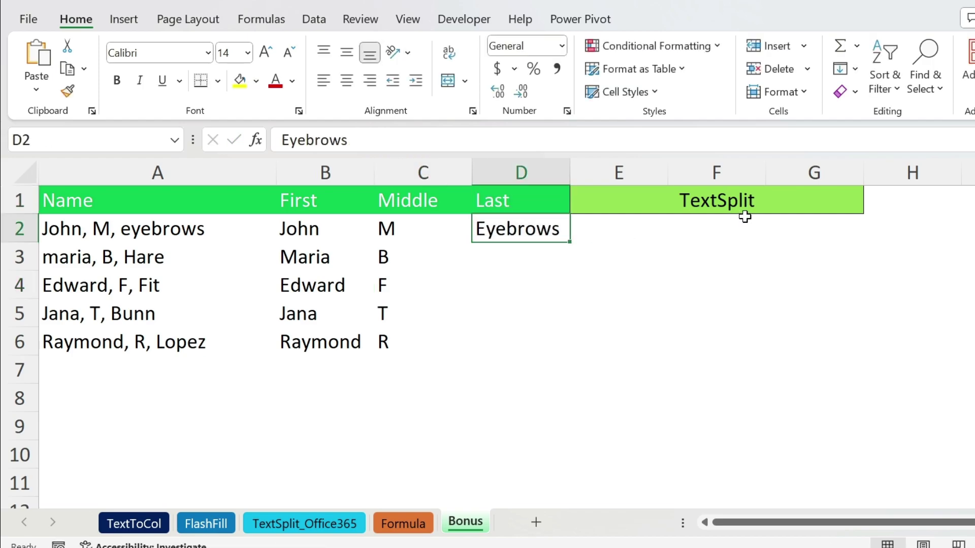
{"action": "key", "text": "Return"}
{"action": "type", "text": "Hare"}
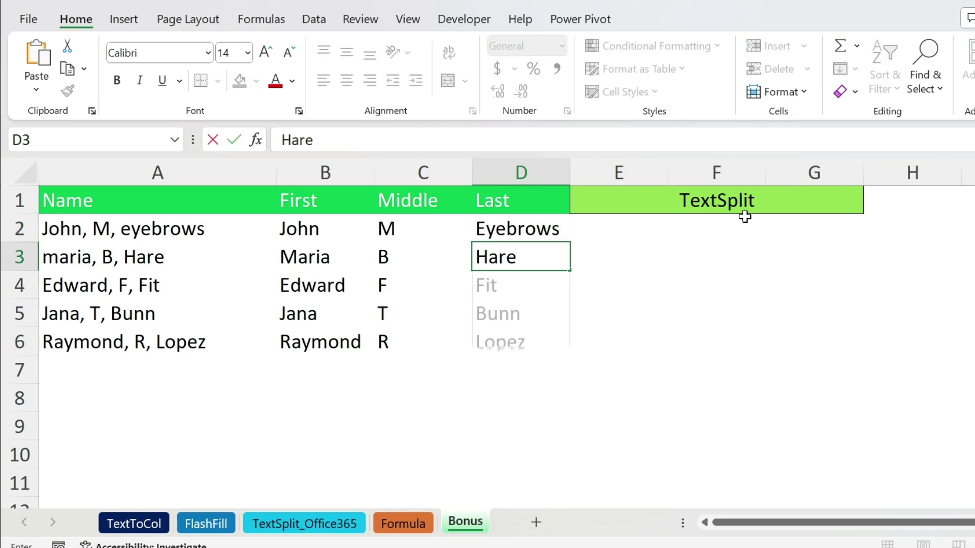
{"action": "key", "text": "Return"}
{"action": "key", "text": "ctrl+e"}
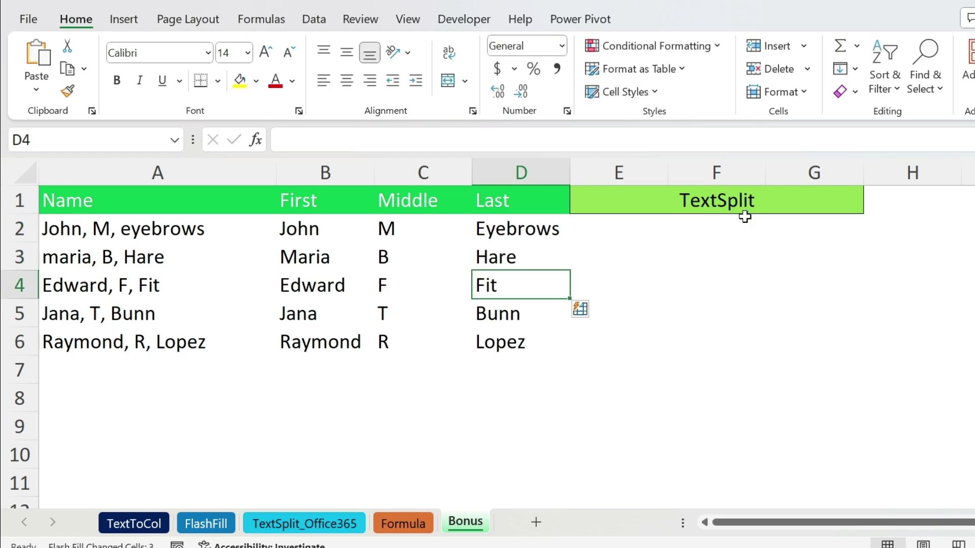
{"action": "key", "text": "Return"}
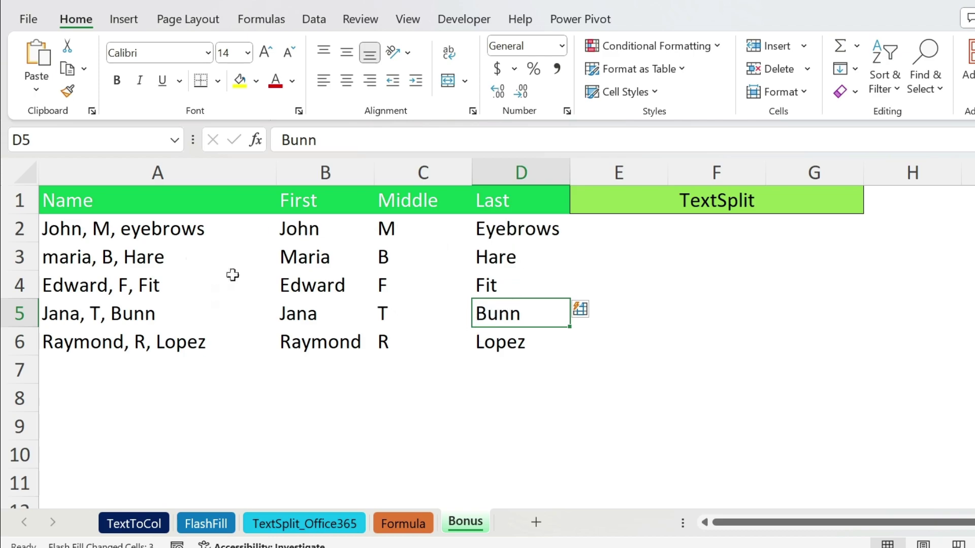
{"action": "left_click", "coordinate": [522, 225]}
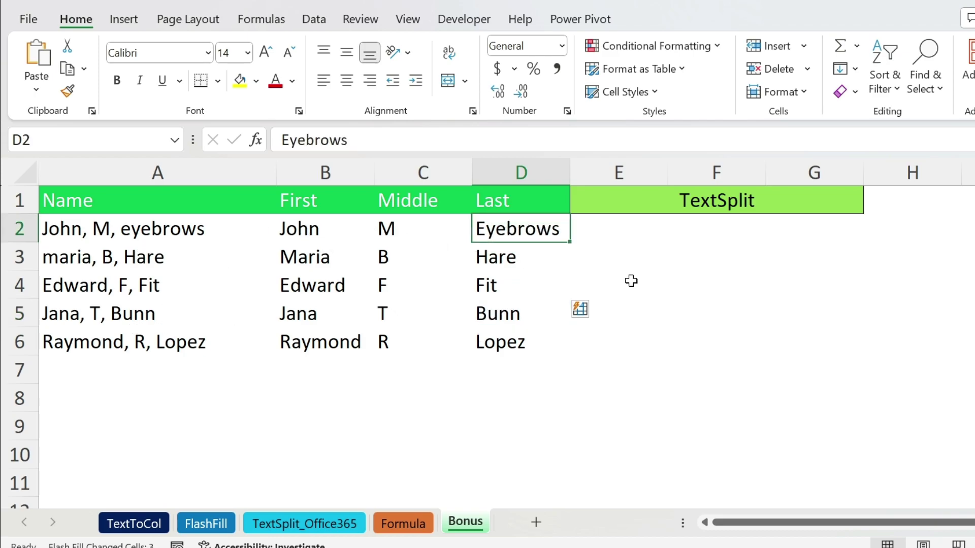
{"action": "left_click", "coordinate": [589, 235]}
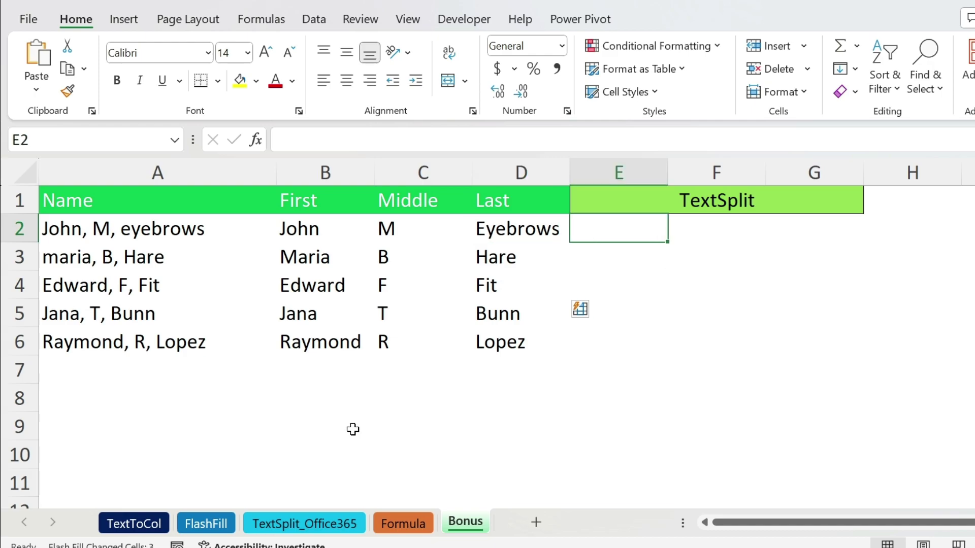
- Enter =TEXTSPLIT(A2,",") in E2 to split the first name into John, M and eyebrows
{"action": "type", "text": "=et"}
{"action": "key", "text": "BackSpace"}
{"action": "key", "text": "BackSpace"}
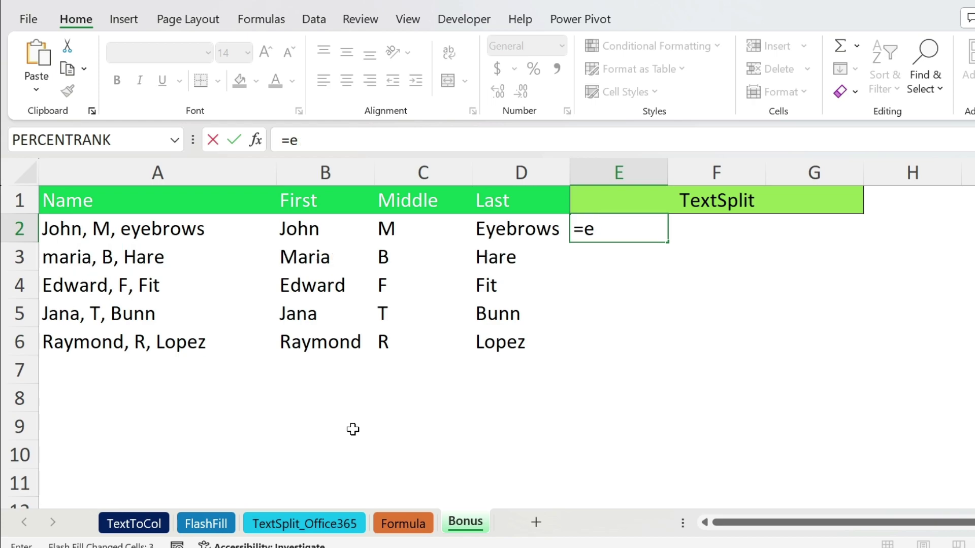
{"action": "type", "text": "text"}
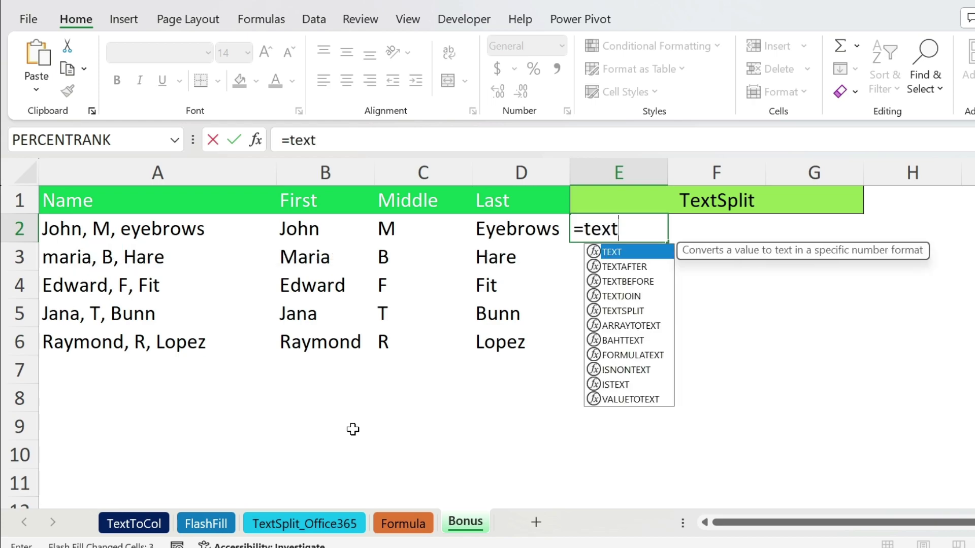
{"action": "key", "text": "Down"}
{"action": "key", "text": "Down"}
{"action": "key", "text": "Down"}
{"action": "key", "text": "Down"}
{"action": "key", "text": "Tab"}
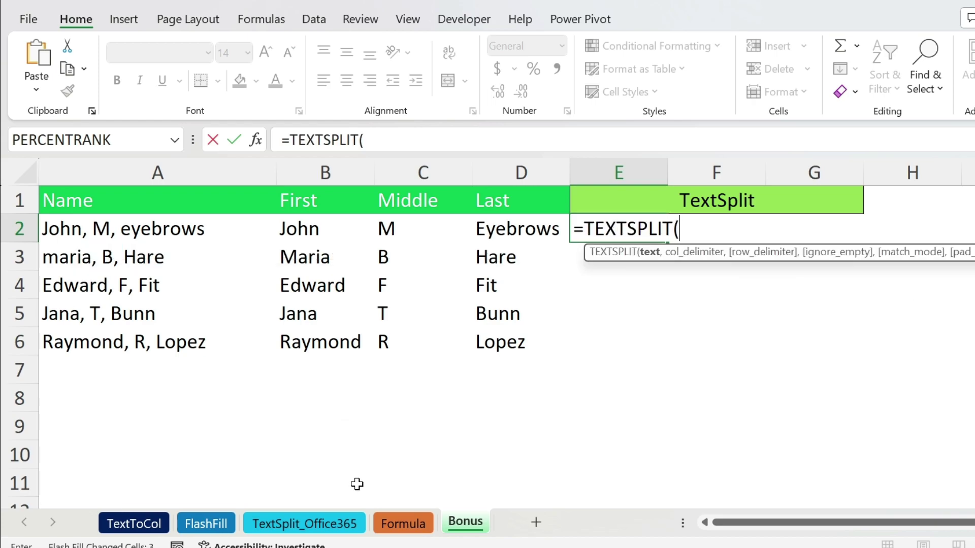
{"action": "left_click", "coordinate": [118, 231]}
{"action": "type", "text": ",\","}
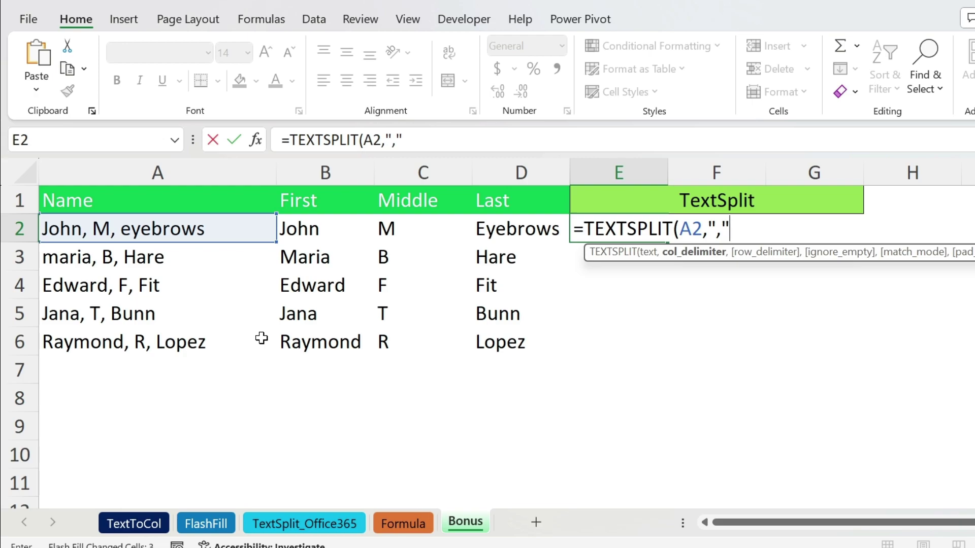
{"action": "type", "text": "\")"}
{"action": "key", "text": "Return"}
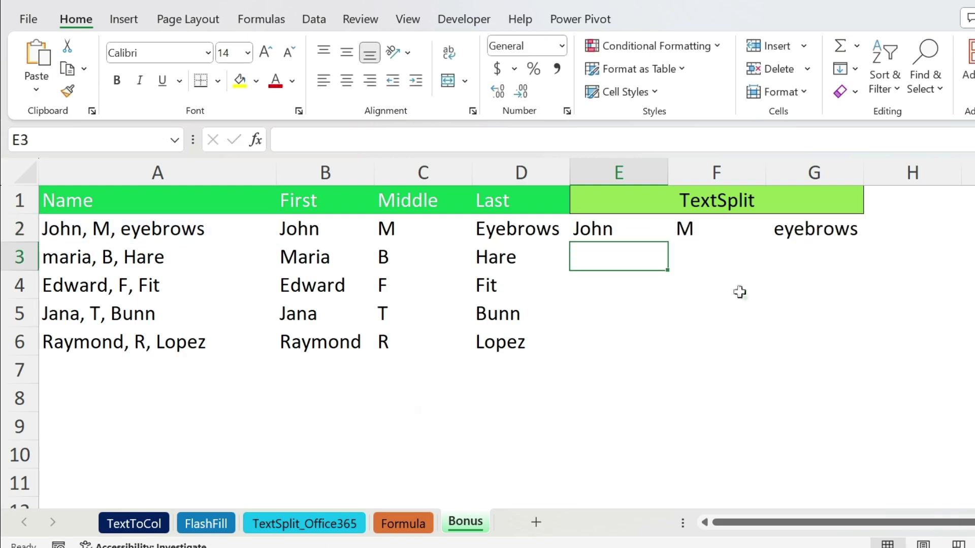
{"action": "left_click", "coordinate": [618, 220]}
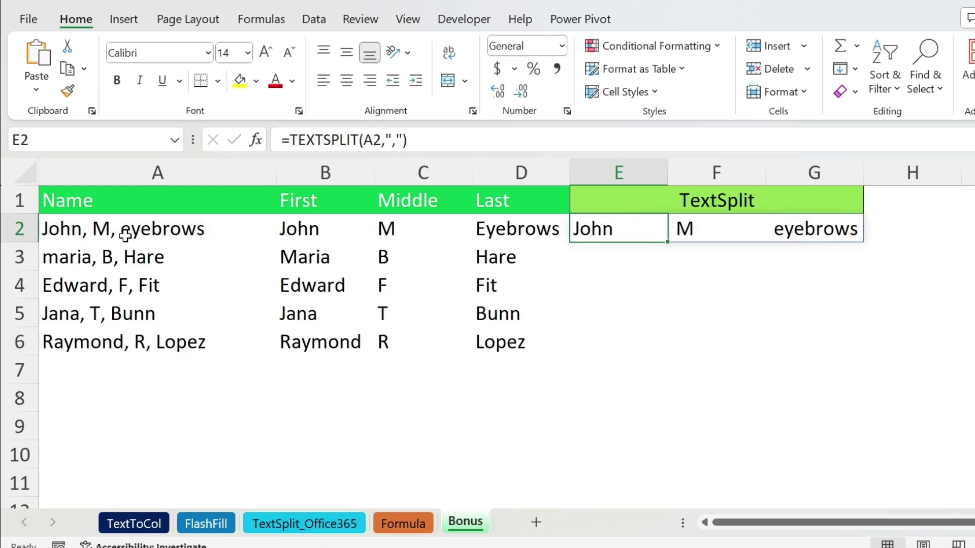
- Wrap E2's split formula in TRIM to remove extra spaces from the name parts
{"action": "left_click", "coordinate": [287, 143]}
{"action": "type", "text": "trim("}
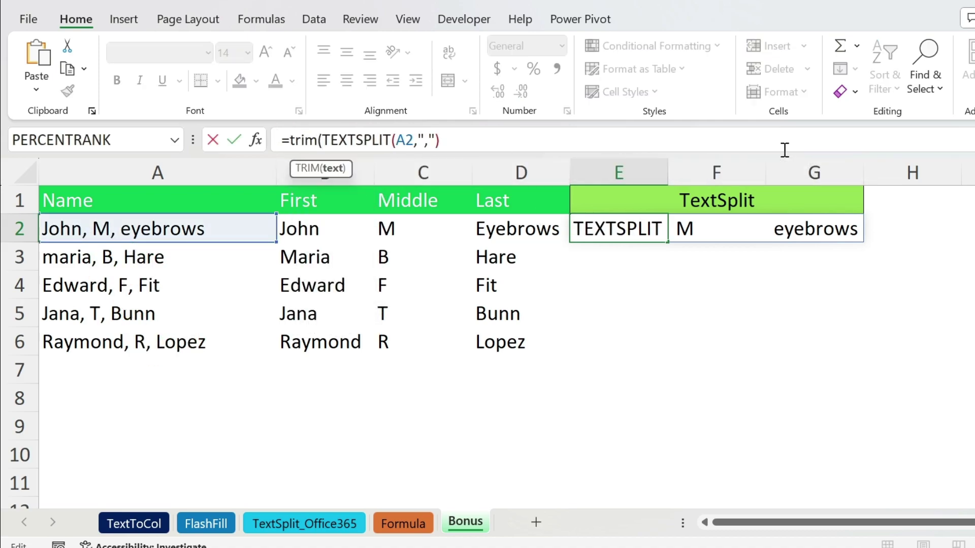
{"action": "left_click", "coordinate": [556, 143]}
{"action": "type", "text": ")"}
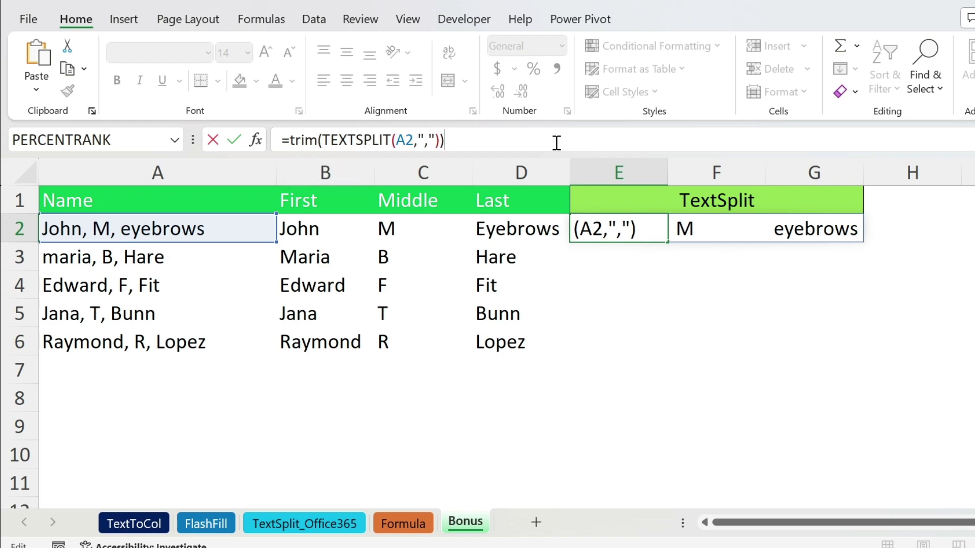
{"action": "key", "text": "Return"}
{"action": "left_click", "coordinate": [634, 233]}
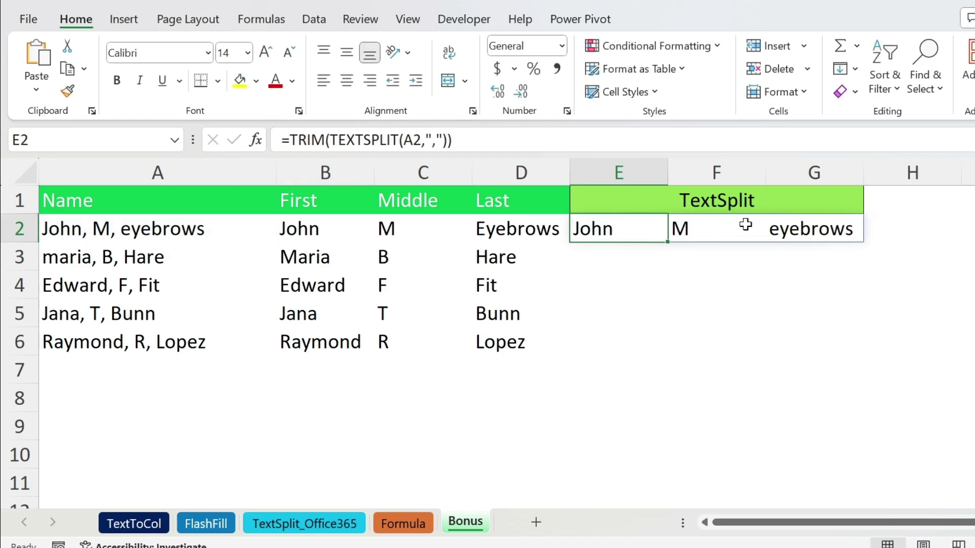
- Make E2 =PROPER(TRIM(TEXTSPLIT(A2,","))) and fill it down to row 6
{"action": "left_click", "coordinate": [288, 140]}
{"action": "type", "text": "Proper("}
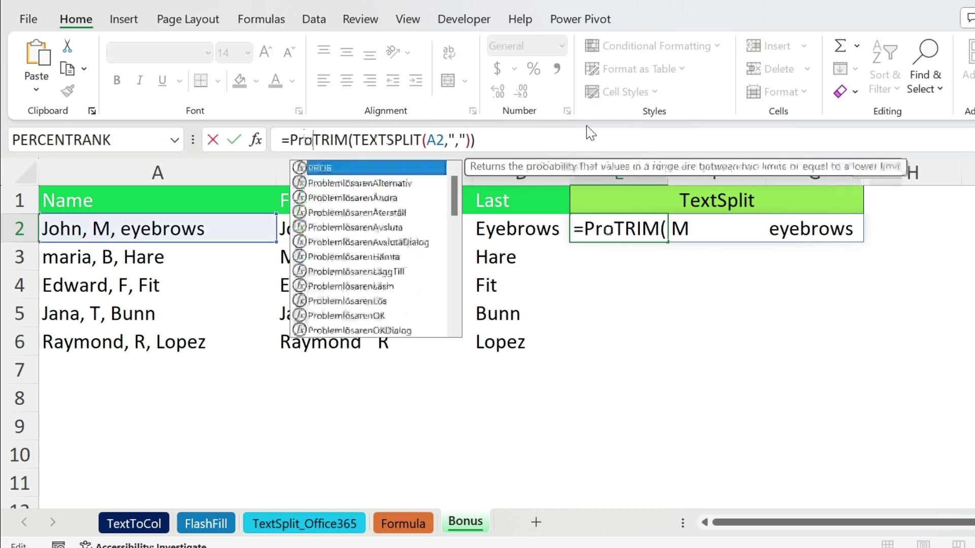
{"action": "left_click", "coordinate": [564, 135]}
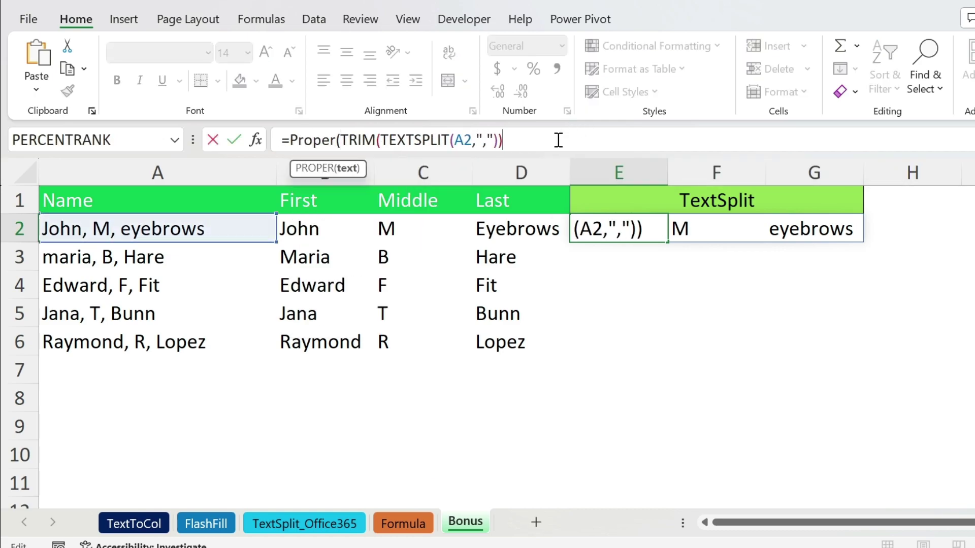
{"action": "type", "text": ")"}
{"action": "key", "text": "Return"}
{"action": "left_click", "coordinate": [658, 231]}
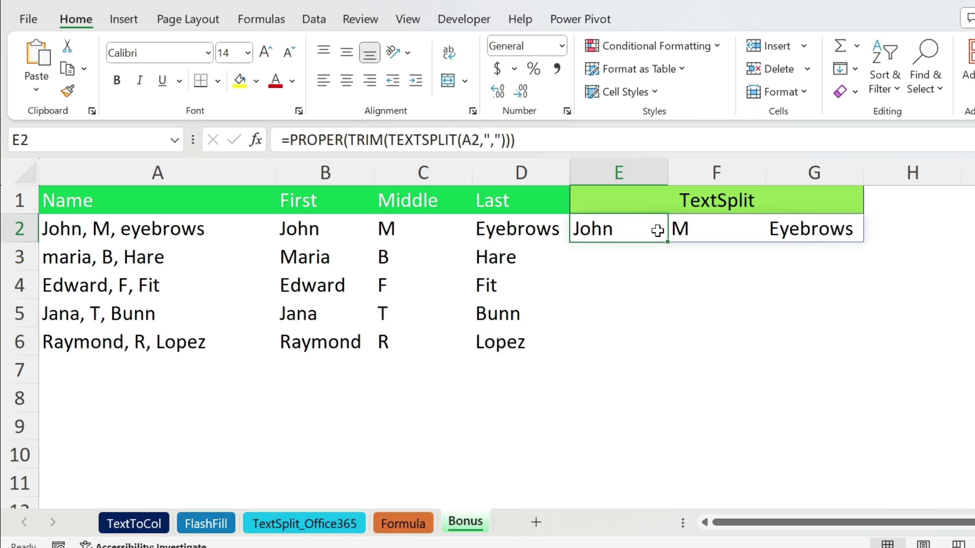
{"action": "left_click_drag", "start_coordinate": [669, 246], "coordinate": [678, 367]}
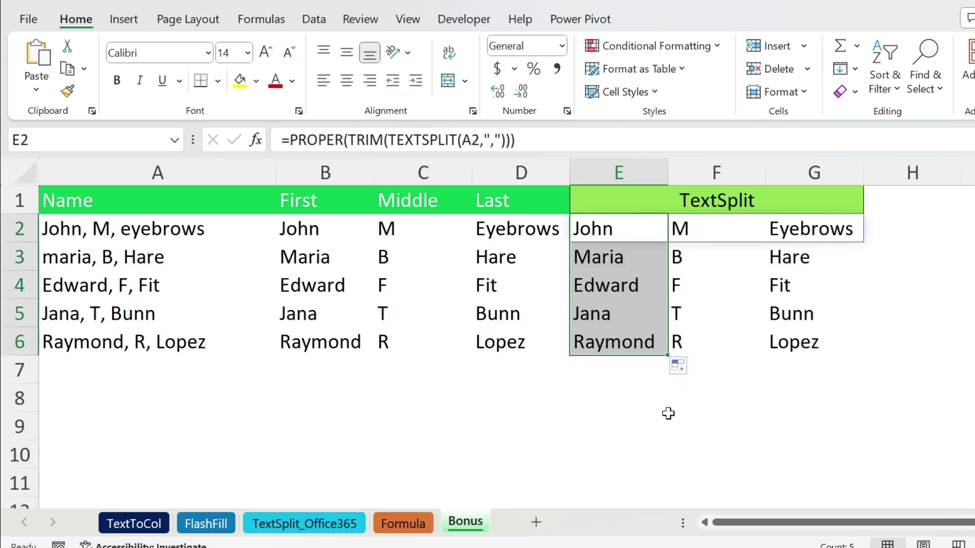